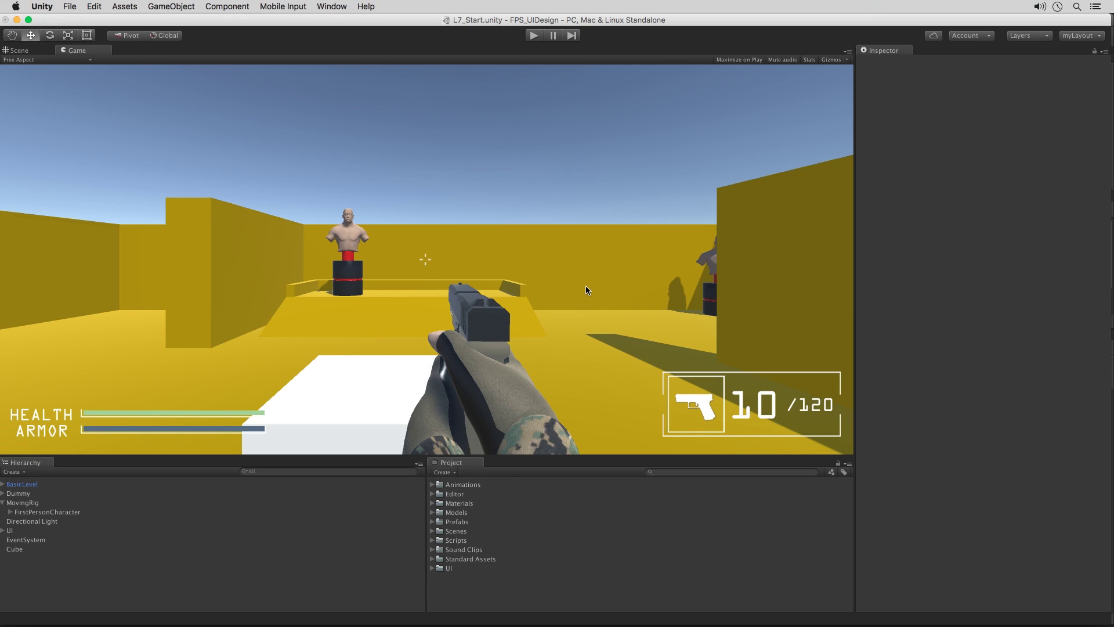
# - Add a new camera to the scene and move it above the level, to about Y 18.45 and Z 10.2
pyautogui.click(171, 6)
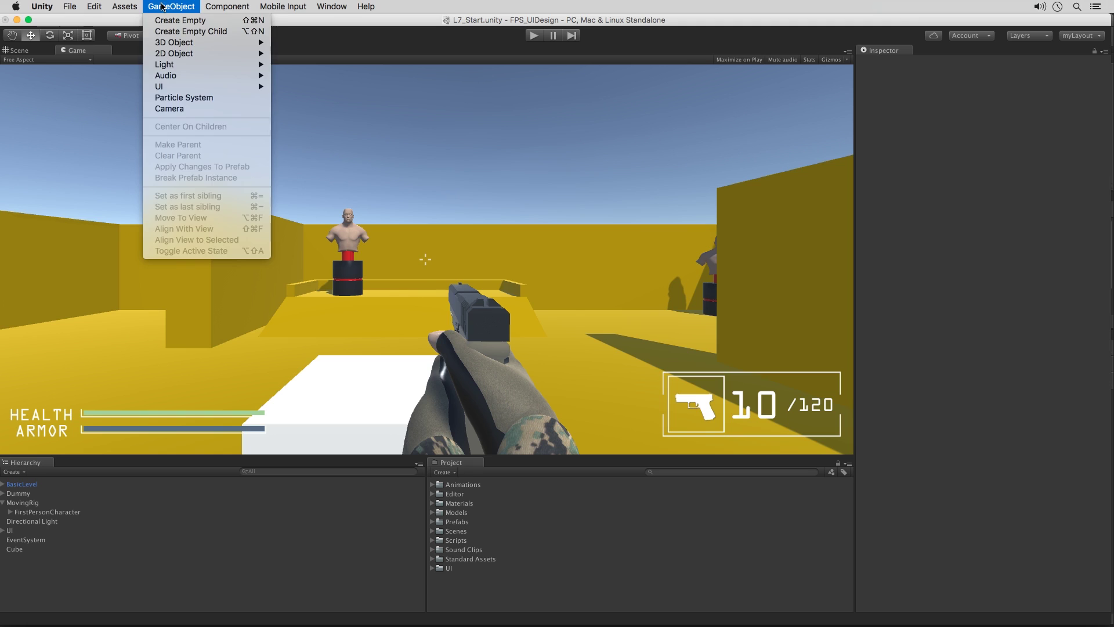
pyautogui.click(171, 109)
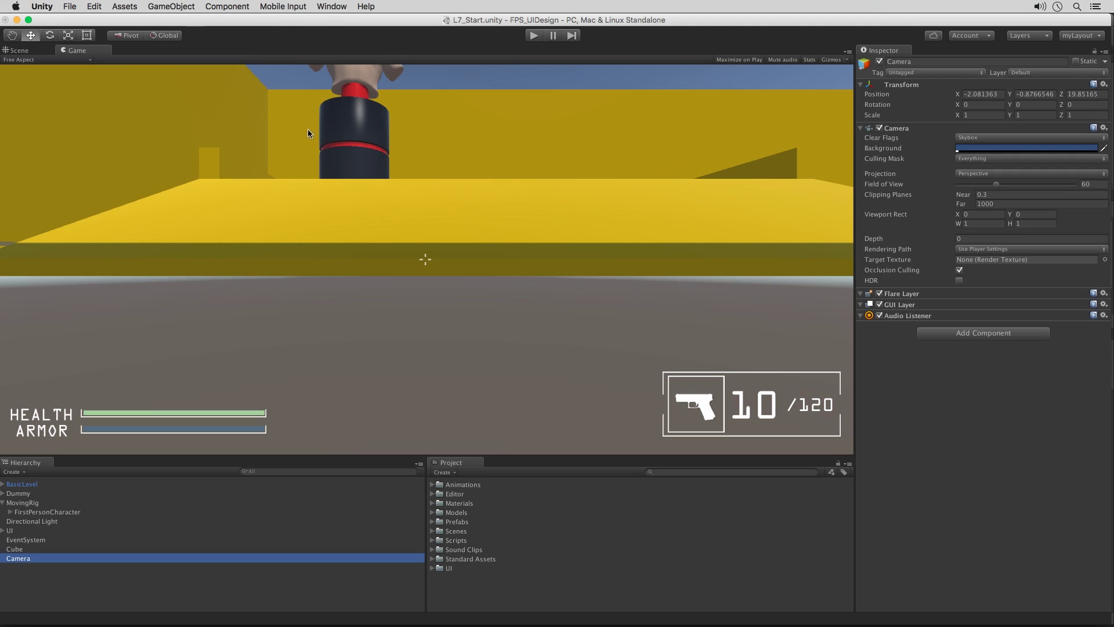
pyautogui.click(20, 50)
pyautogui.keyDown('alt'); pyautogui.moveTo(371, 249); pyautogui.dragTo(405, 267); pyautogui.keyUp('alt')
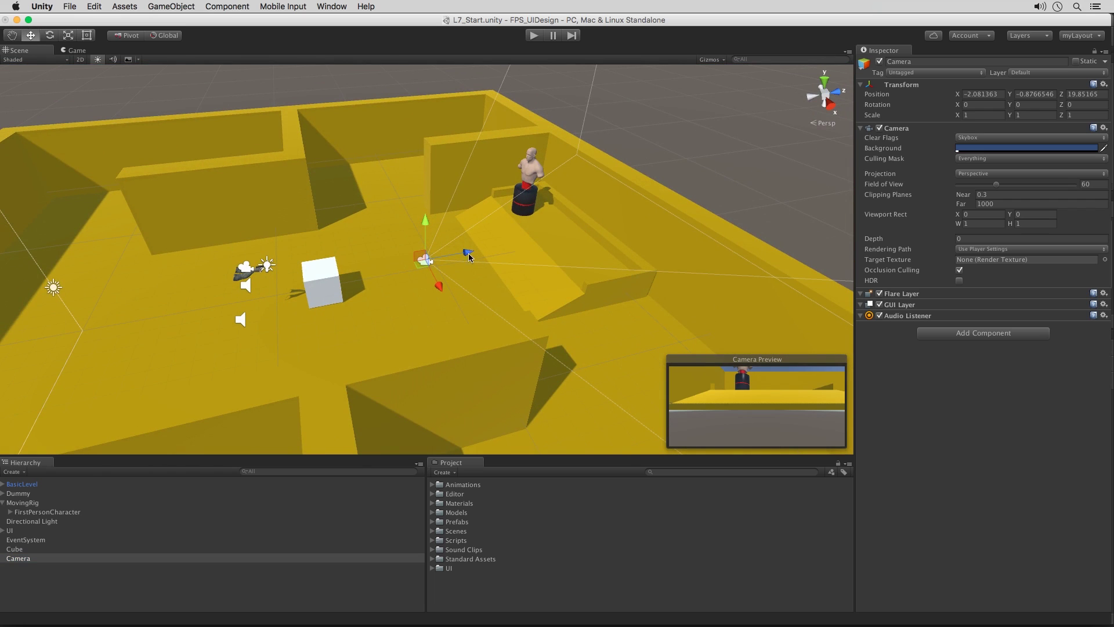
pyautogui.moveTo(457, 250); pyautogui.dragTo(318, 76)
pyautogui.scroll(-5, 316, 106)
pyautogui.scroll(3, 317, 106)
pyautogui.scroll(-4, 348, 145)
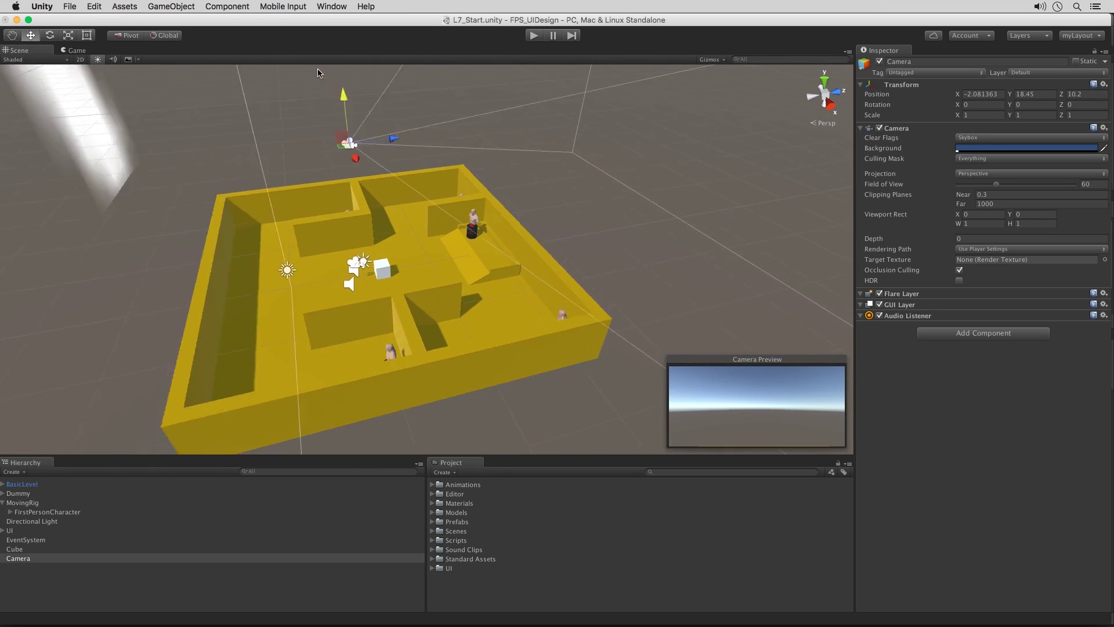
pyautogui.keyDown('alt'); pyautogui.moveTo(348, 162); pyautogui.dragTo(446, 255); pyautogui.keyUp('alt')
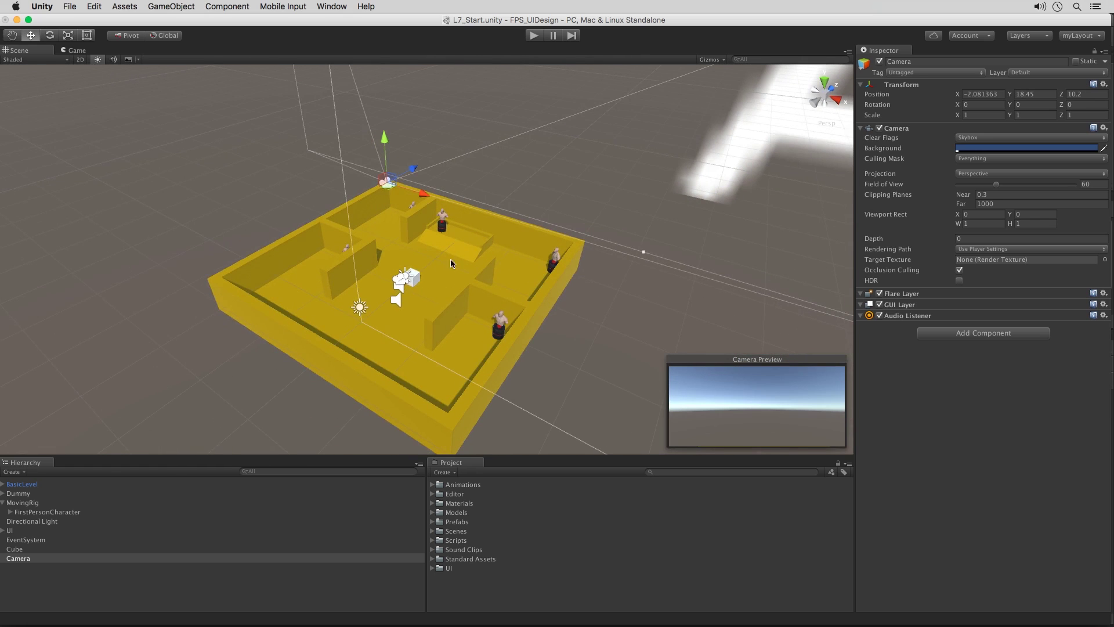
# - Set the camera's X rotation to 90 and center it high over the level at about X 2.6, Y 41, Z 11.17
pyautogui.click(986, 104)
pyautogui.write('90')
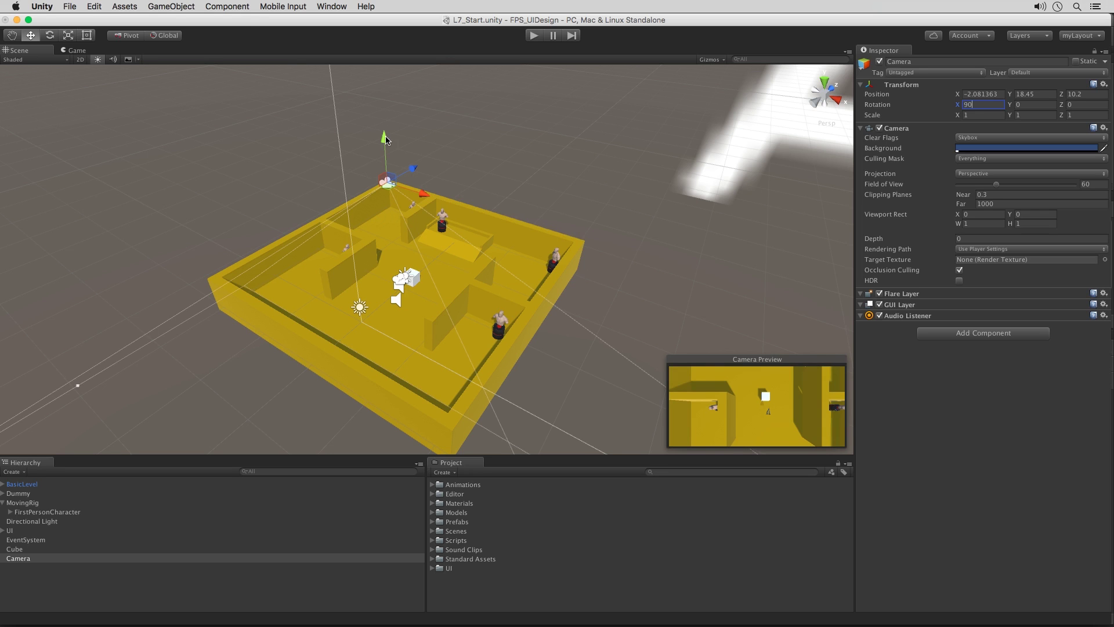
pyautogui.moveTo(386, 140); pyautogui.dragTo(387, 47)
pyautogui.moveTo(435, 106); pyautogui.dragTo(428, 172, button='middle')
pyautogui.moveTo(374, 93); pyautogui.dragTo(424, 64)
pyautogui.scroll(-5, 426, 116)
pyautogui.moveTo(433, 149); pyautogui.dragTo(459, 176)
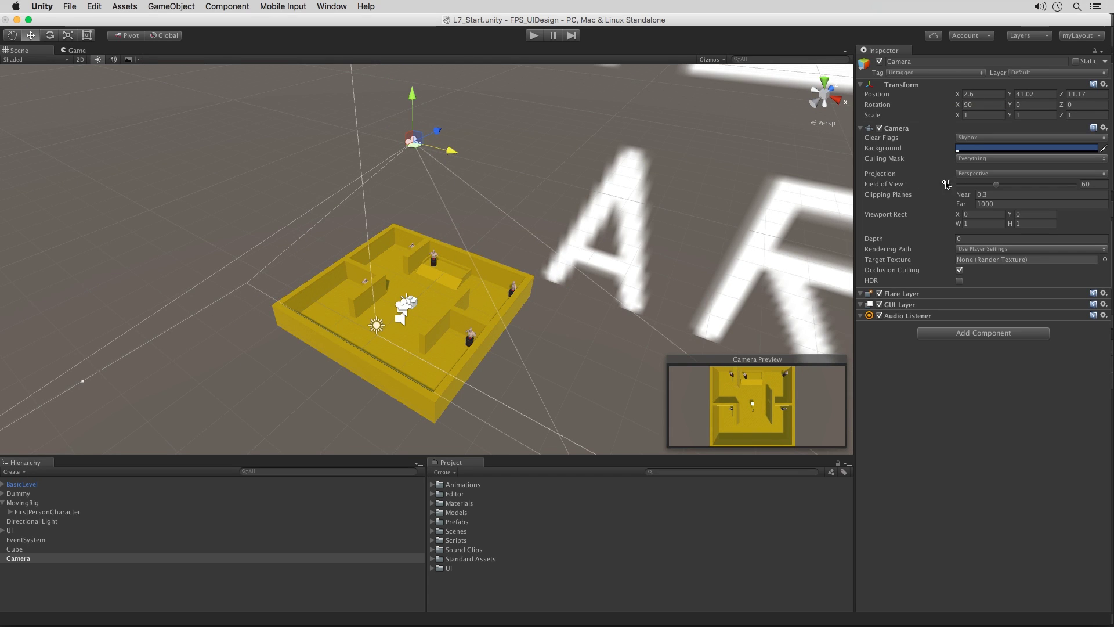
# - Switch the camera to Orthographic projection with a size of 24 and bring it to a height of Y 6
pyautogui.click(983, 174)
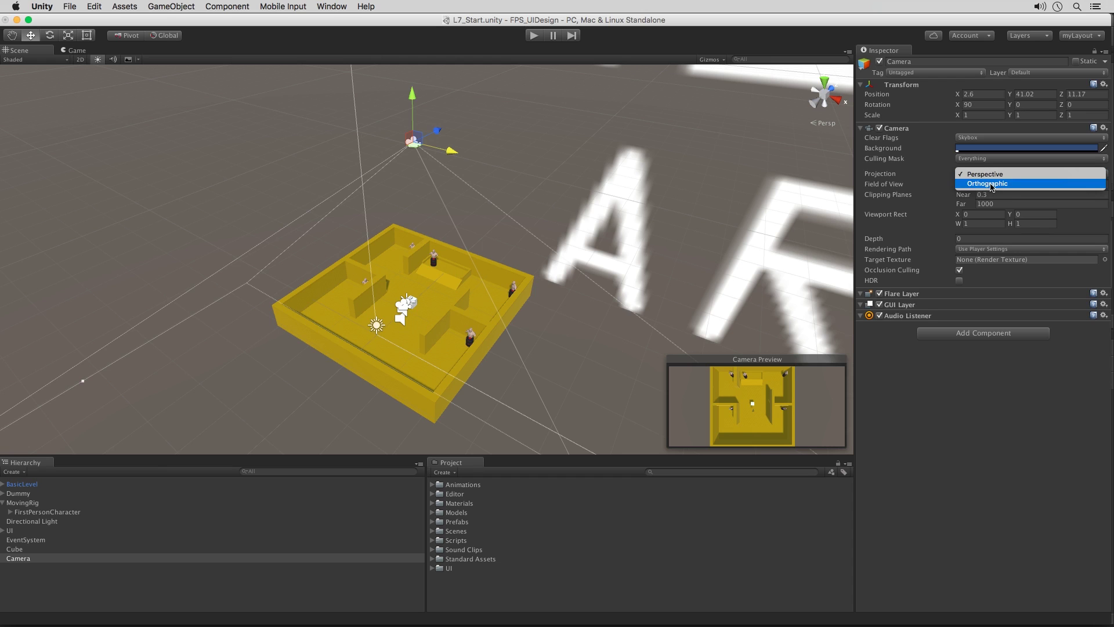
pyautogui.click(989, 184)
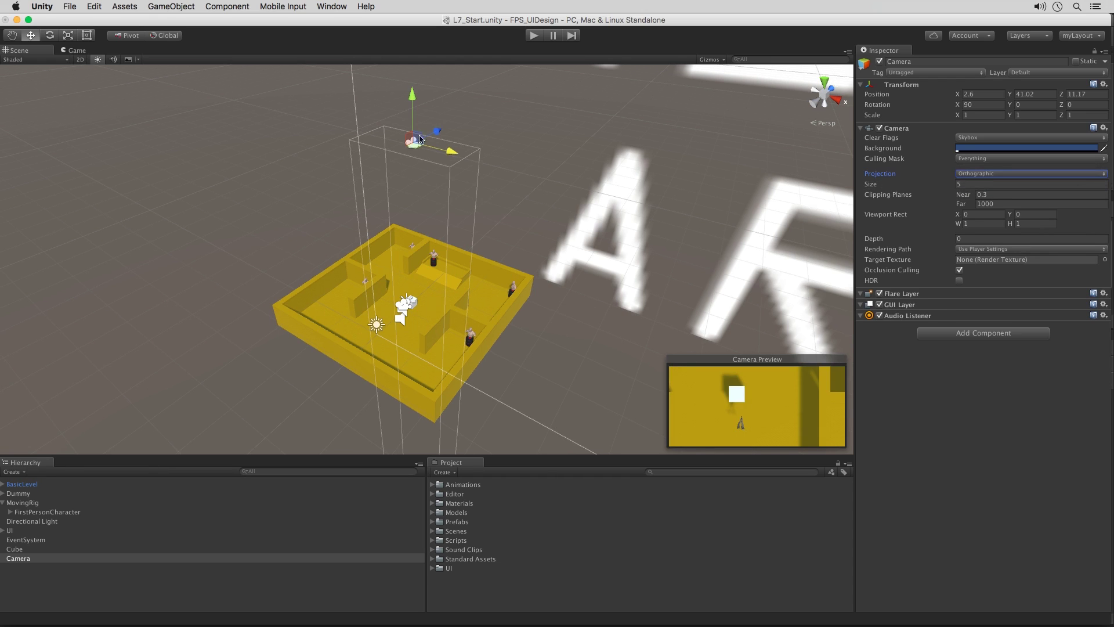
pyautogui.moveTo(411, 90); pyautogui.dragTo(409, 80)
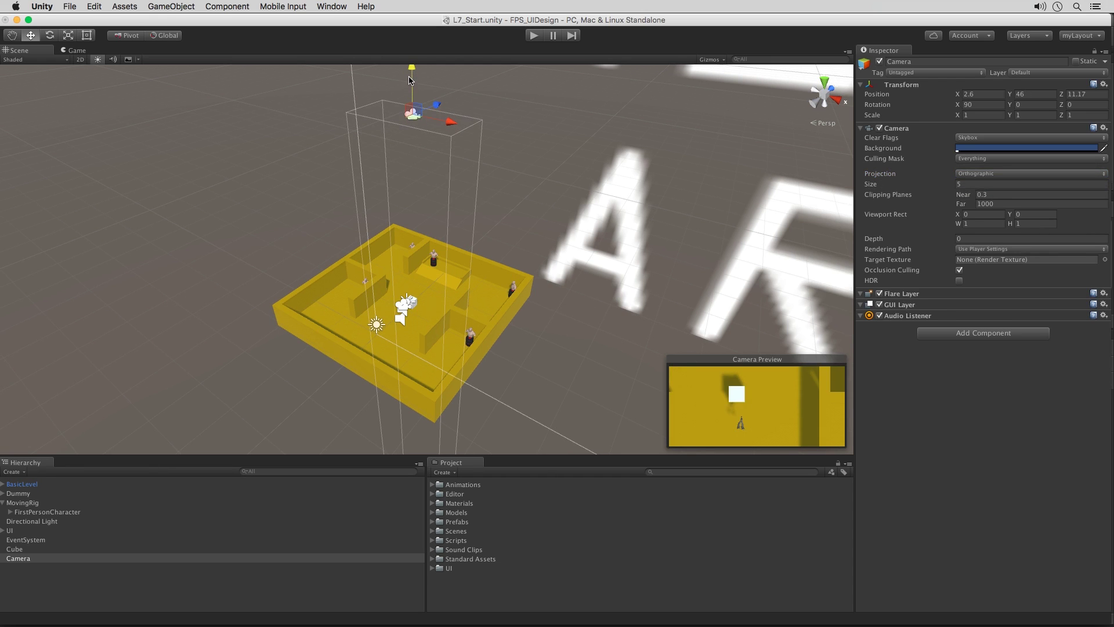
pyautogui.click(972, 184)
pyautogui.write('24')
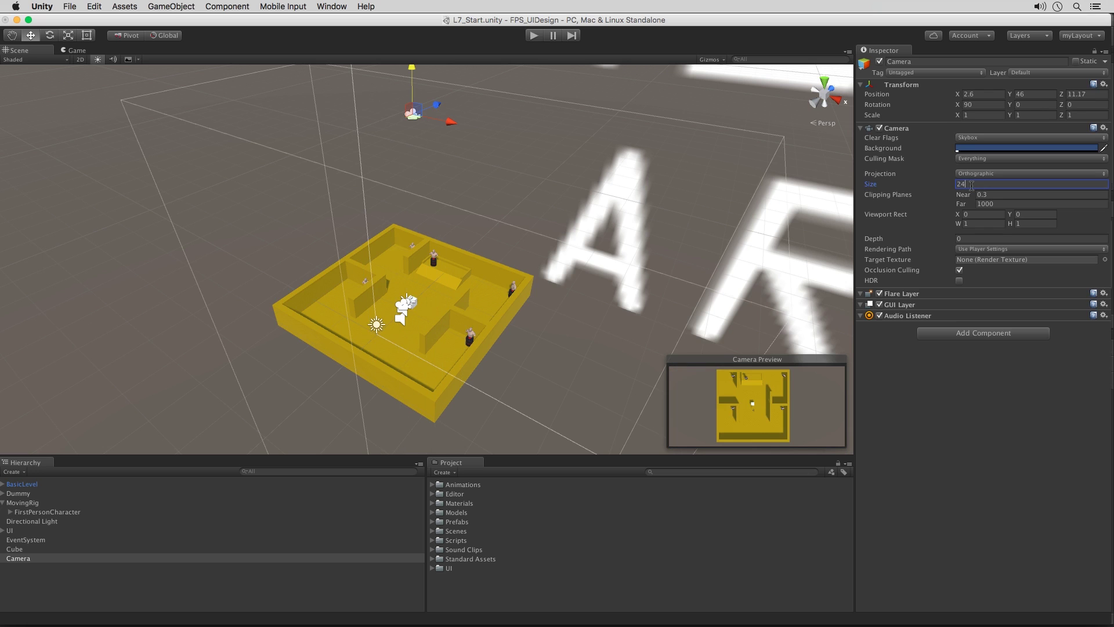
pyautogui.moveTo(411, 87); pyautogui.dragTo(418, 305)
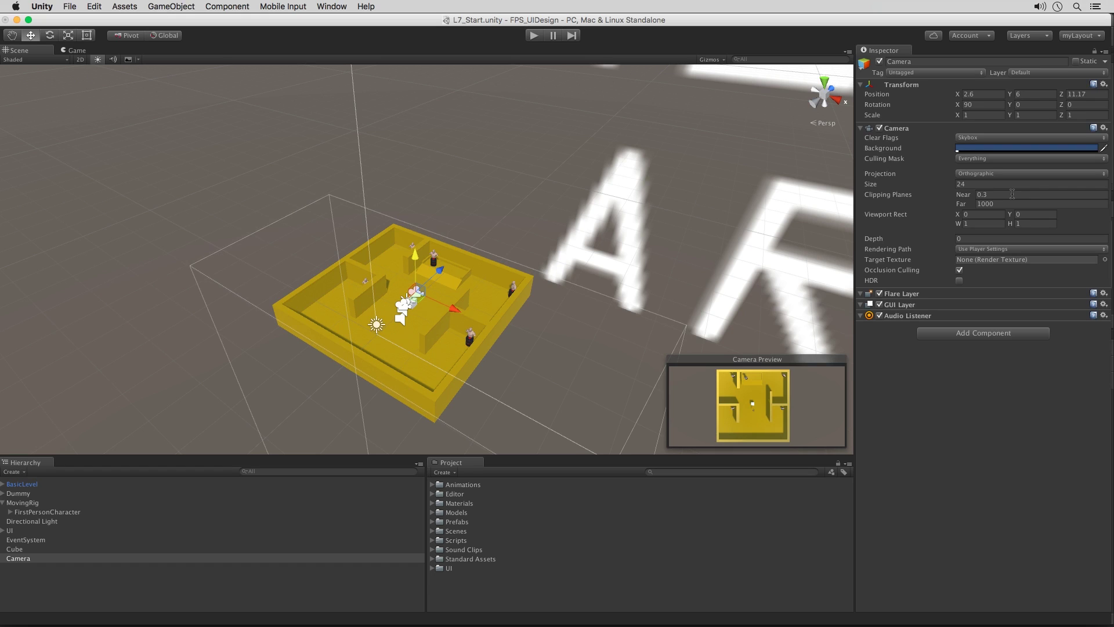
# - In the Game view, shrink the camera's Viewport Rect to width 0.36 and height 0.45
pyautogui.click(74, 52)
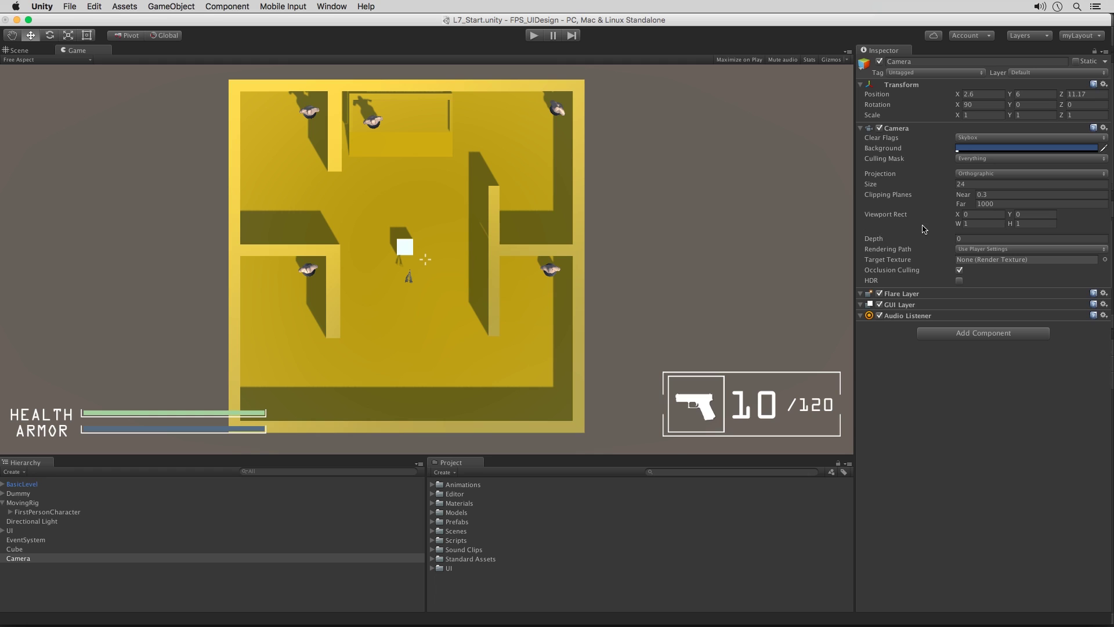
pyautogui.click(957, 226)
pyautogui.moveTo(957, 226); pyautogui.dragTo(946, 224)
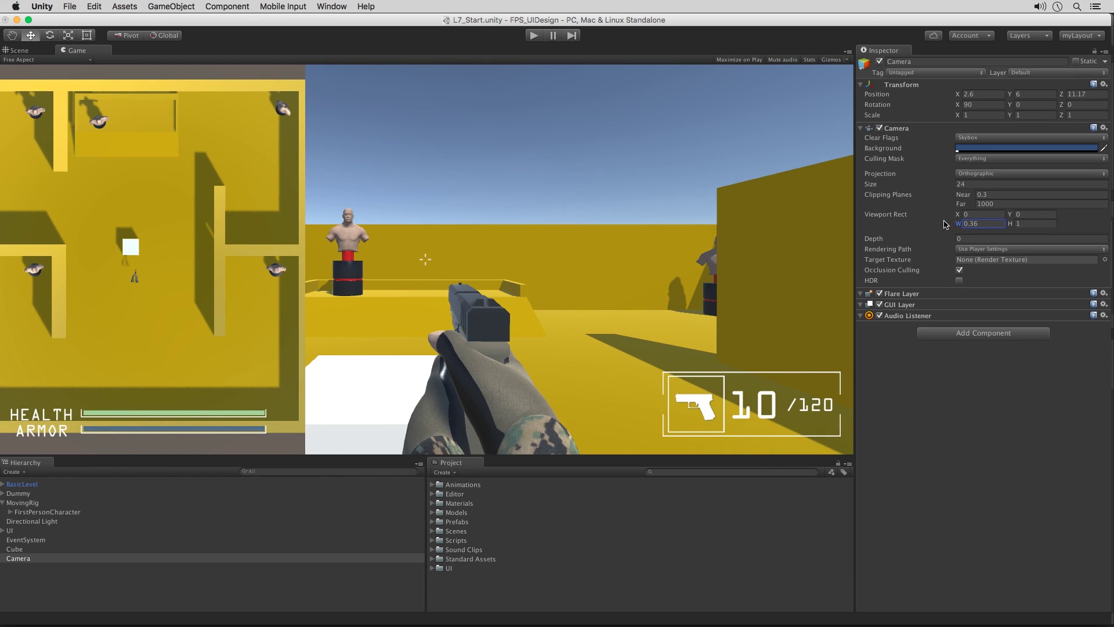
pyautogui.click(1024, 224)
pyautogui.write('0.45')
pyautogui.press('Return')
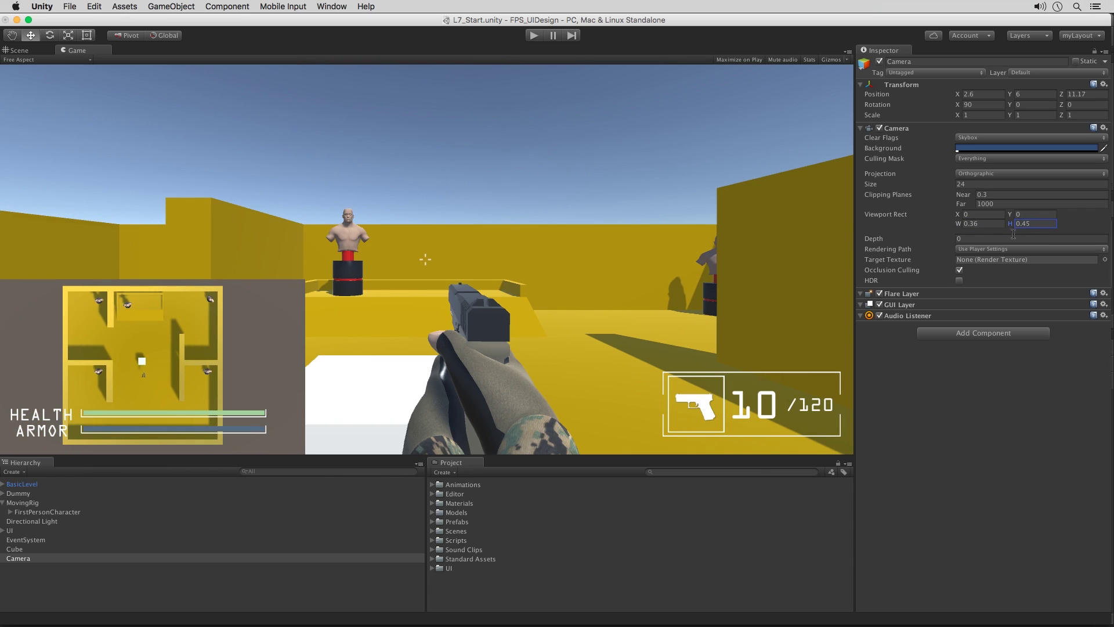
# - Set the camera's Viewport Rect to X 0.02, Y 0.53 and width 0.23, and its Clear Flags to Depth only
pyautogui.moveTo(957, 217)
pyautogui.mouseDown()
pyautogui.moveTo(1022, 218)
pyautogui.moveTo(953, 222)
pyautogui.mouseUp()
pyautogui.click(957, 225)
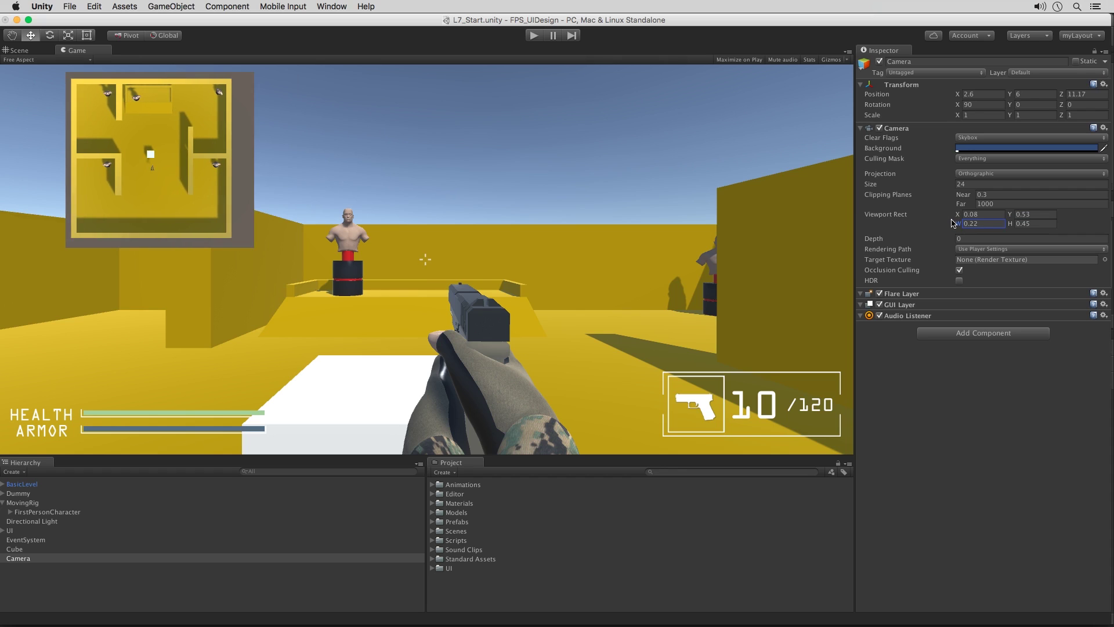
pyautogui.doubleClick(969, 223)
pyautogui.moveTo(957, 224); pyautogui.dragTo(953, 213)
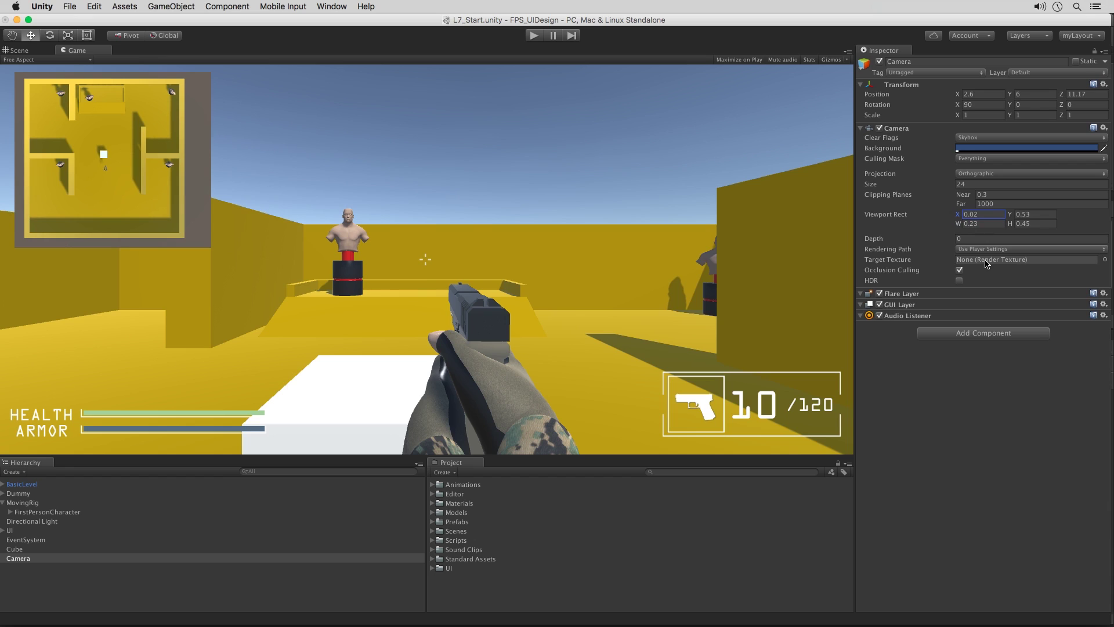
pyautogui.click(970, 139)
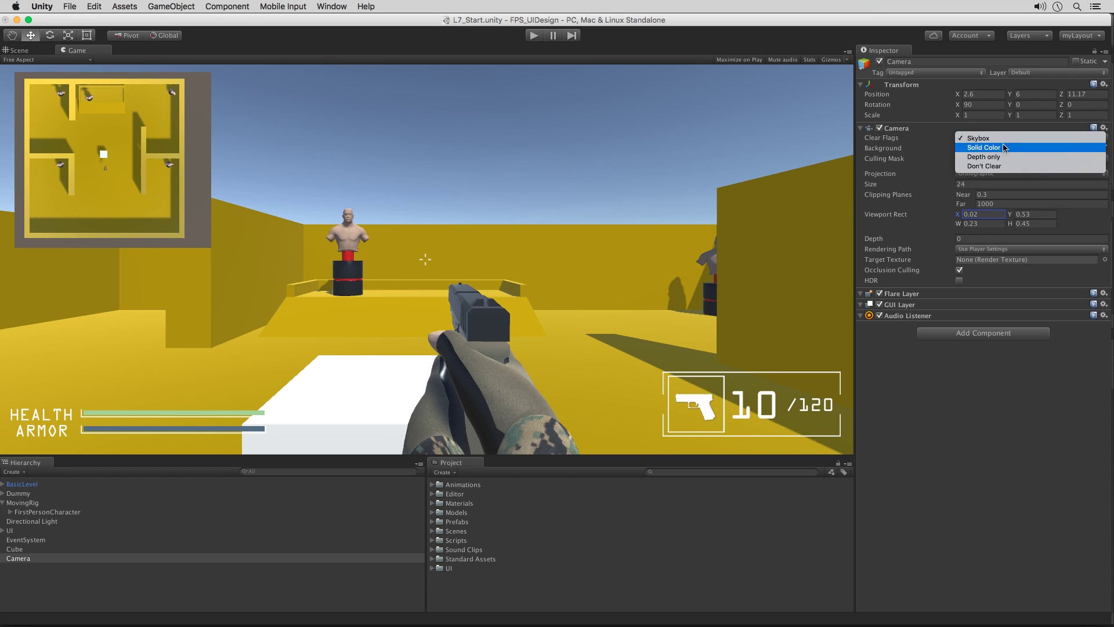
pyautogui.click(994, 157)
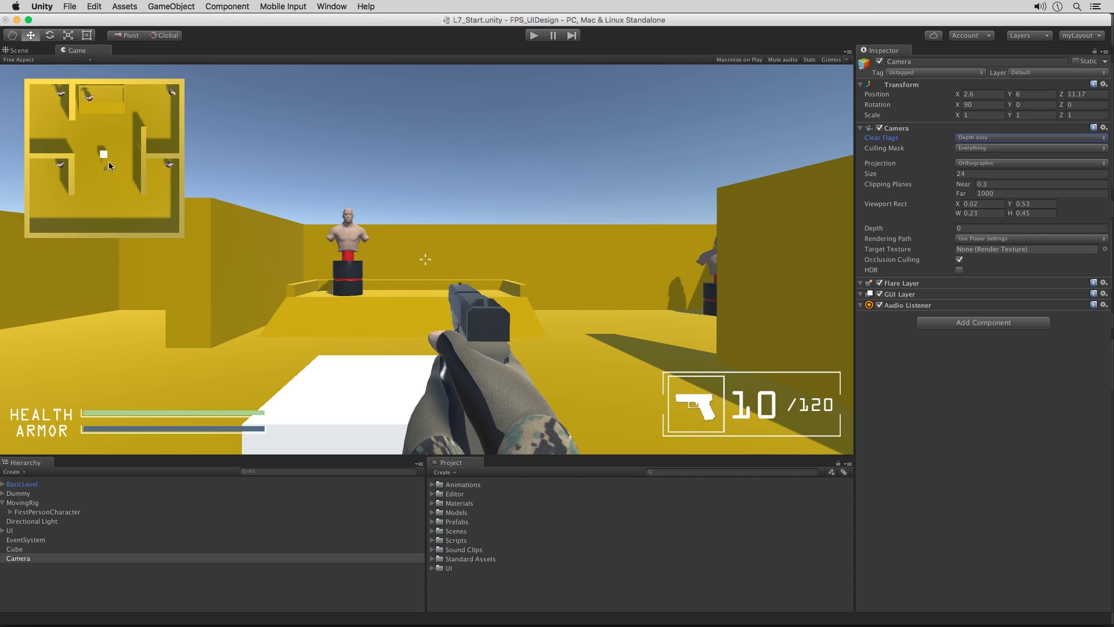
# - Create a sphere and place it over the head of the dummy behind the ramp, at about X -3.87, Y 5.24, Z 28.11
pyautogui.click(26, 51)
pyautogui.scroll(10, 381, 245)
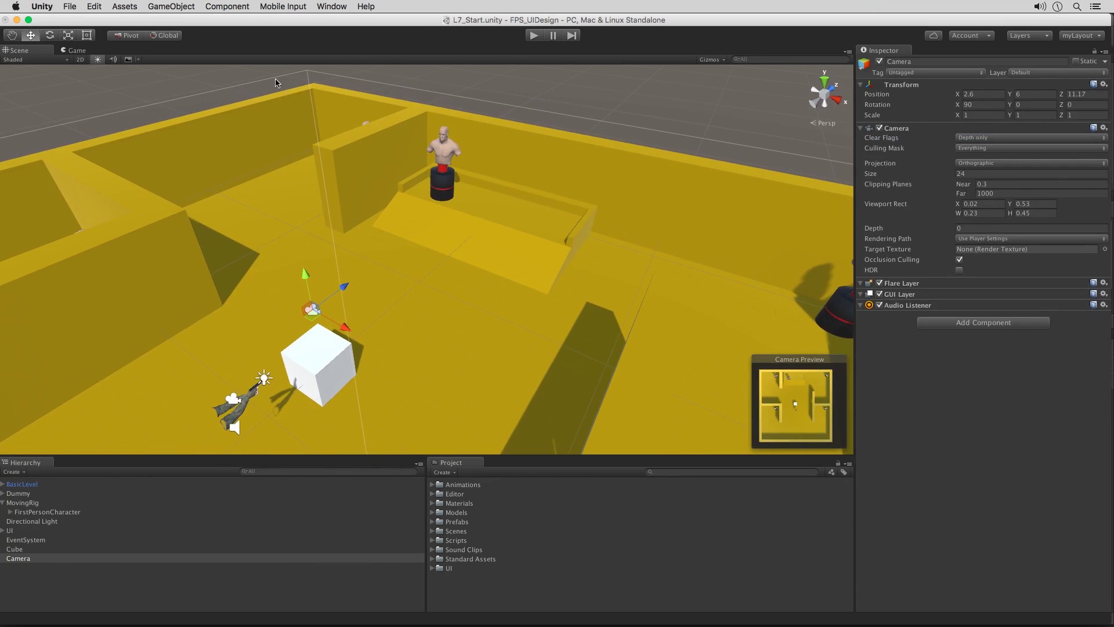
pyautogui.click(176, 7)
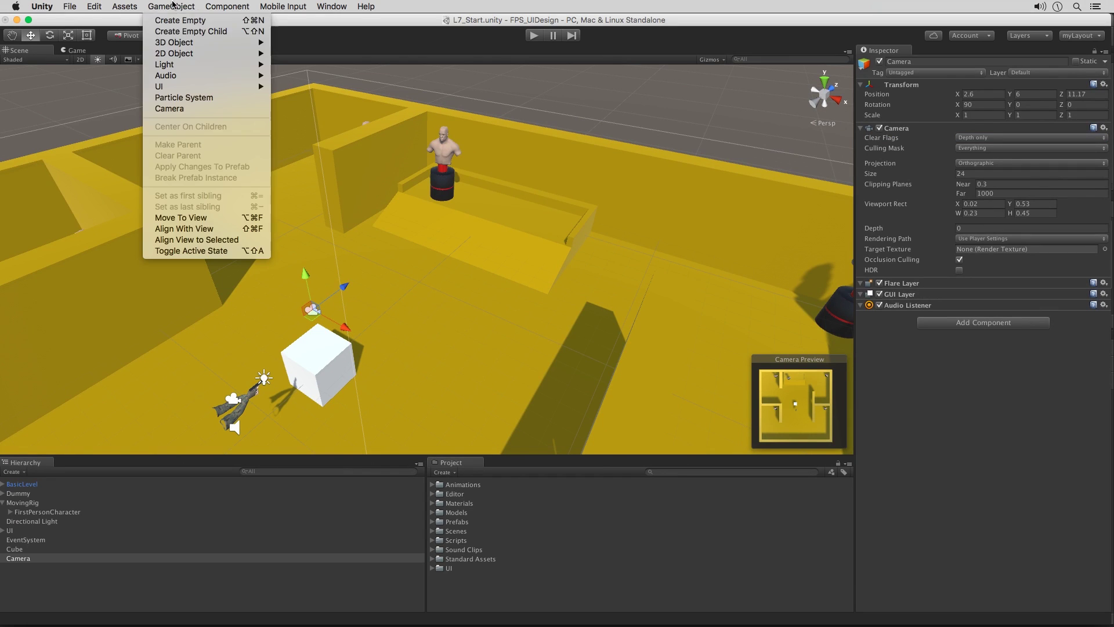
pyautogui.moveTo(272, 50)
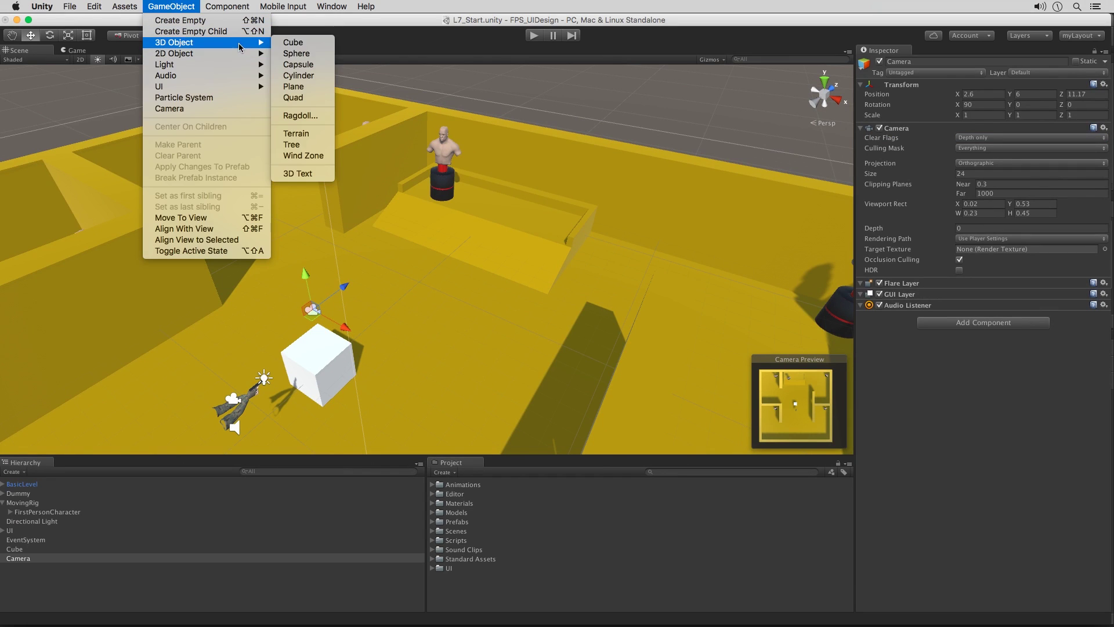
pyautogui.click(301, 56)
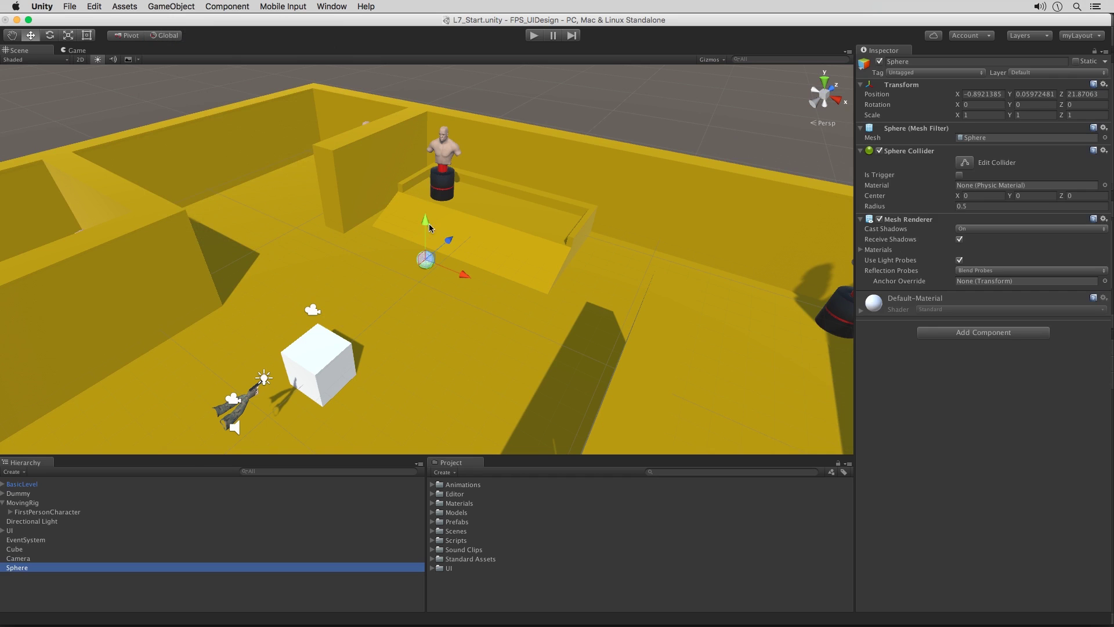
pyautogui.moveTo(427, 241); pyautogui.dragTo(479, 121)
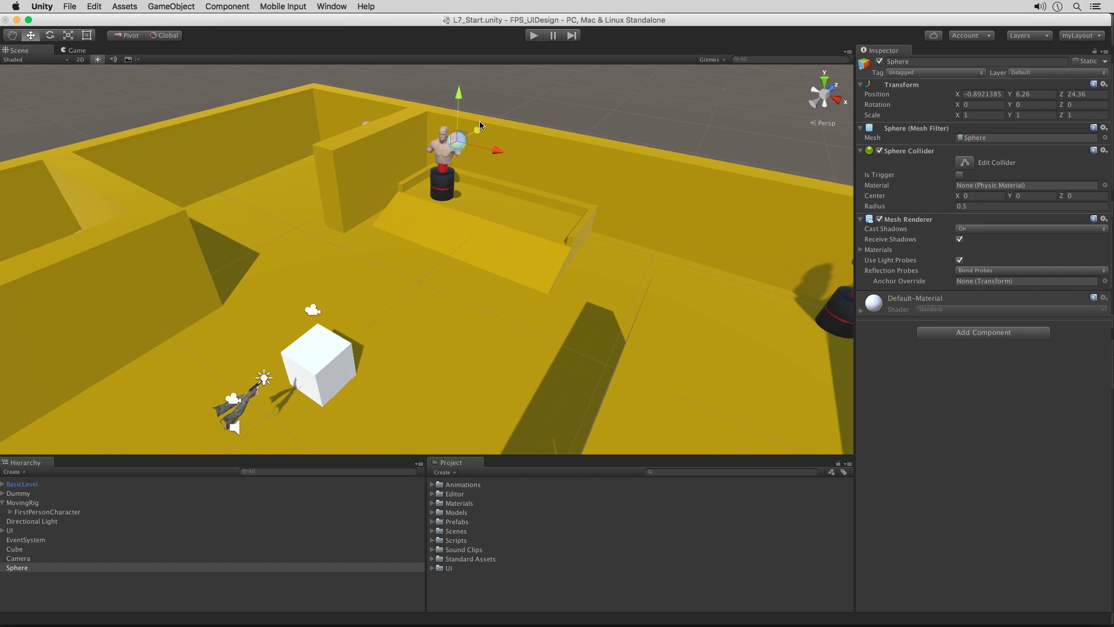
pyautogui.scroll(5, 520, 133)
pyautogui.scroll(-5, 536, 112)
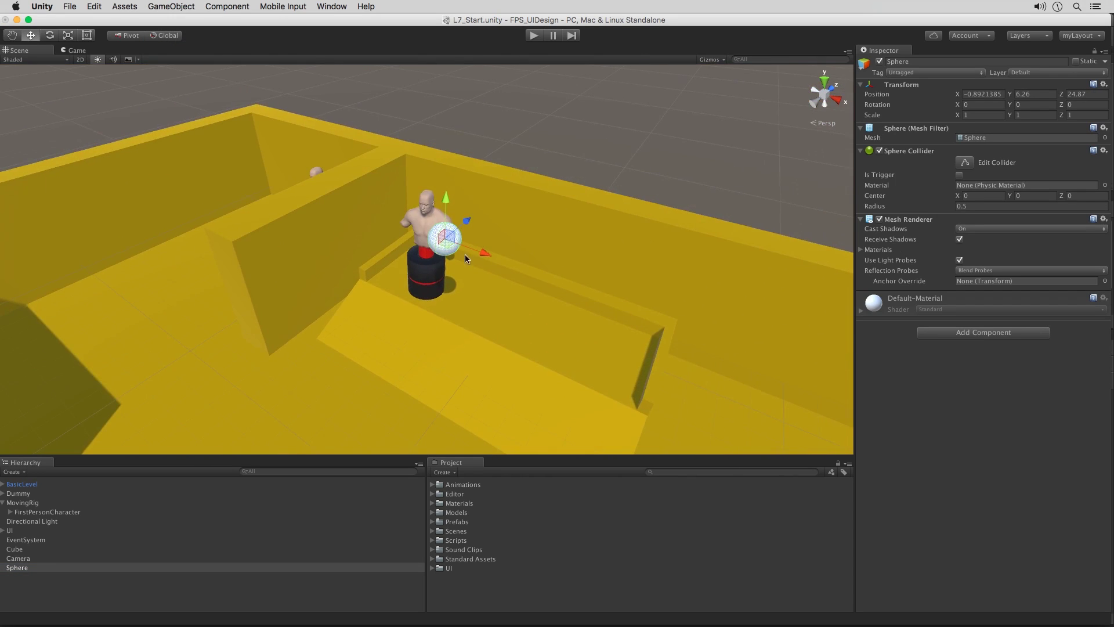
pyautogui.moveTo(468, 243); pyautogui.dragTo(625, 186)
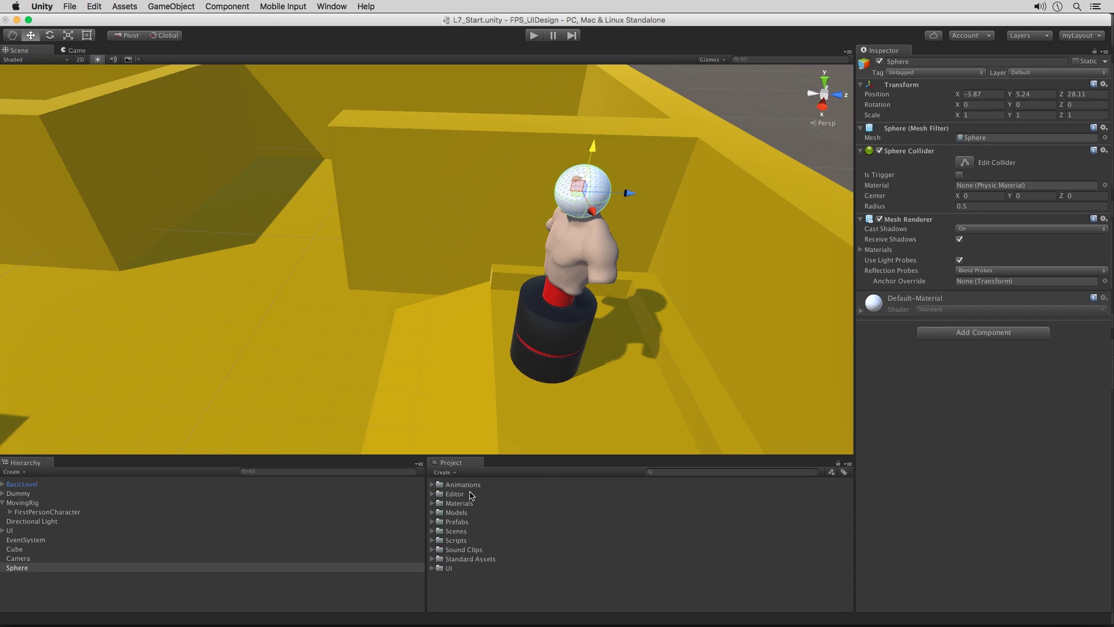
# - Apply the minimap icons material to the sphere
pyautogui.click(433, 503)
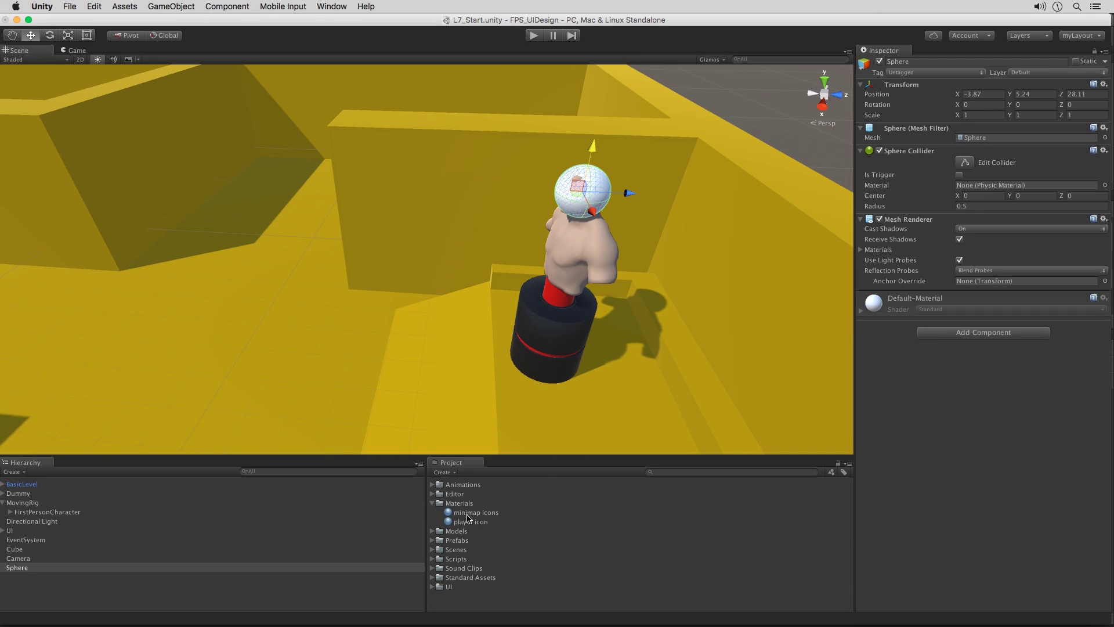
pyautogui.moveTo(456, 512); pyautogui.dragTo(963, 443)
pyautogui.keyDown('alt'); pyautogui.moveTo(494, 287); pyautogui.dragTo(583, 263); pyautogui.keyUp('alt')
pyautogui.scroll(-5, 622, 248)
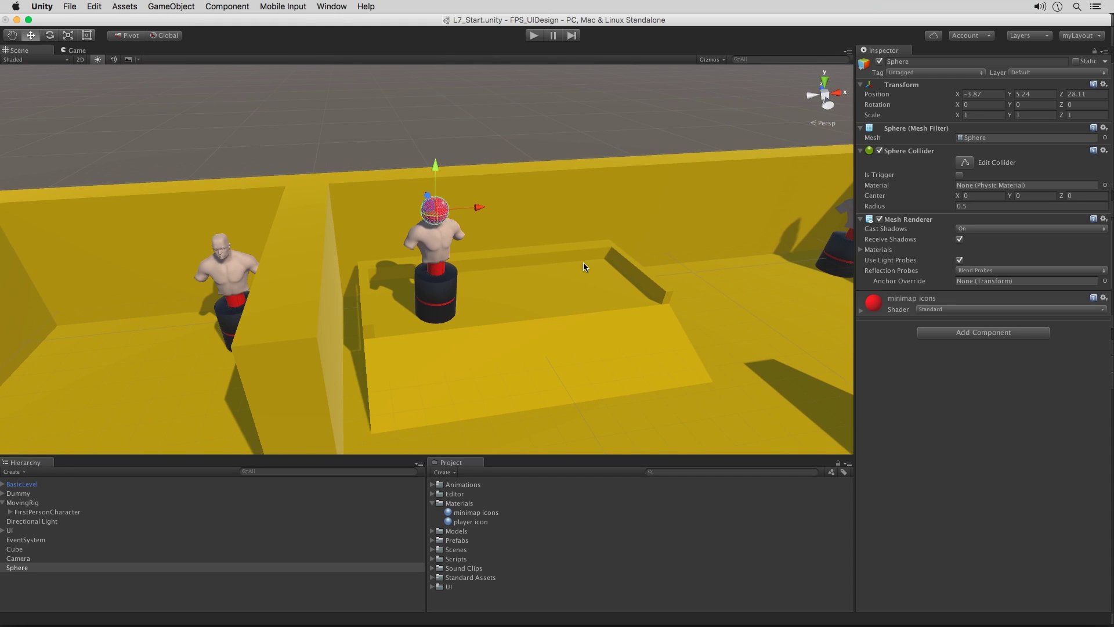
# - Duplicate the red sphere twice and place the copies on the heads of the dummies in the level's two far corners
pyautogui.press('super+d')
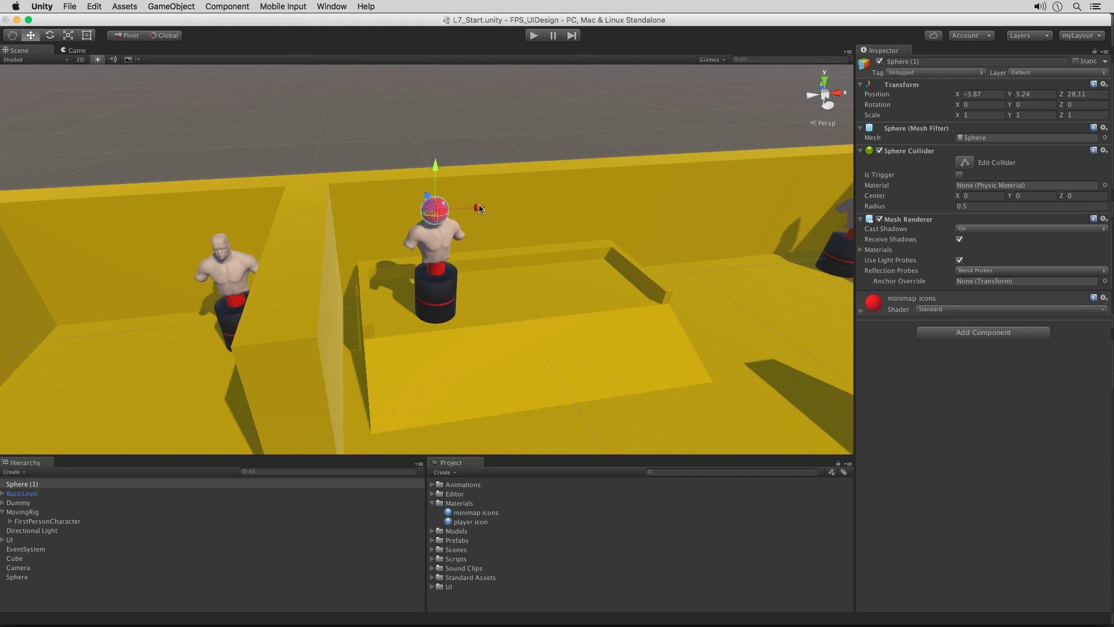
pyautogui.moveTo(477, 207); pyautogui.dragTo(297, 290)
pyautogui.keyDown('alt'); pyautogui.moveTo(297, 290); pyautogui.dragTo(226, 279); pyautogui.keyUp('alt')
pyautogui.press('super+d')
pyautogui.moveTo(364, 236); pyautogui.dragTo(732, 139)
pyautogui.keyDown('alt'); pyautogui.moveTo(732, 139); pyautogui.dragTo(722, 210); pyautogui.keyUp('alt')
pyautogui.keyDown('alt'); pyautogui.moveTo(722, 210); pyautogui.dragTo(639, 253); pyautogui.keyUp('alt')
pyautogui.scroll(-5, 638, 253)
# - Duplicate the sphere twice more onto the remaining dummies' heads, at about X 17.94, Y 3.77 and X -11.82, Y 3.85, both at Z 9.96
pyautogui.press('super+d')
pyautogui.moveTo(569, 216); pyautogui.dragTo(552, 277)
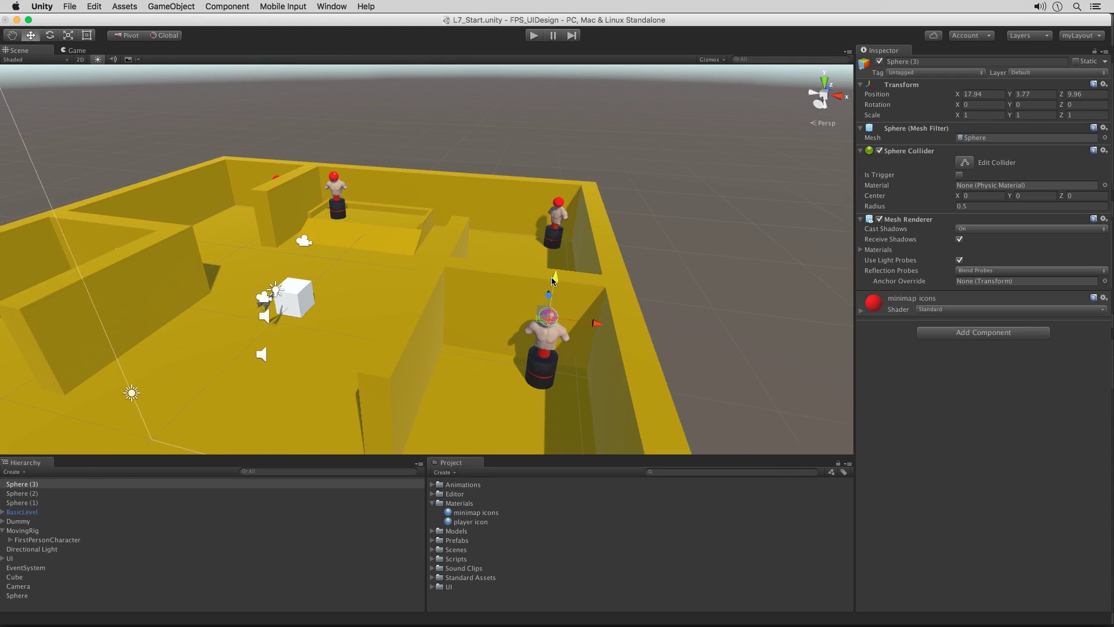
pyautogui.press('super+d')
pyautogui.moveTo(597, 320); pyautogui.dragTo(232, 243)
pyautogui.keyDown('alt'); pyautogui.moveTo(174, 278); pyautogui.dragTo(254, 301); pyautogui.keyUp('alt')
pyautogui.moveTo(253, 301); pyautogui.dragTo(469, 290, button='middle')
pyautogui.keyDown('alt'); pyautogui.moveTo(468, 291); pyautogui.dragTo(516, 270); pyautogui.keyUp('alt')
pyautogui.click(217, 109)
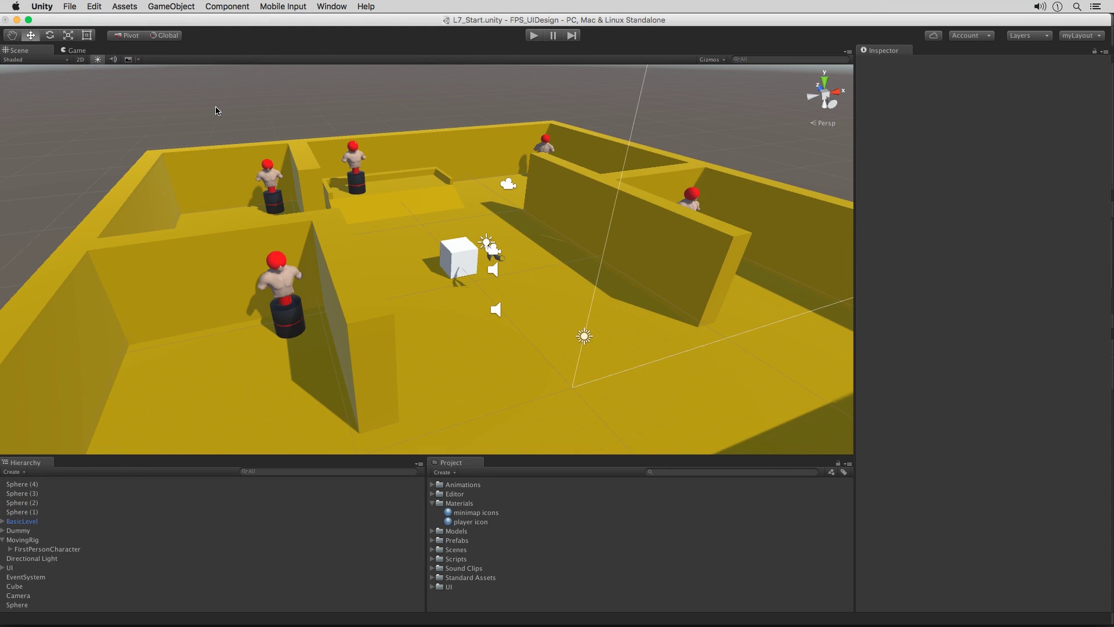
pyautogui.keyDown('alt'); pyautogui.moveTo(339, 132); pyautogui.dragTo(362, 155); pyautogui.keyUp('alt')
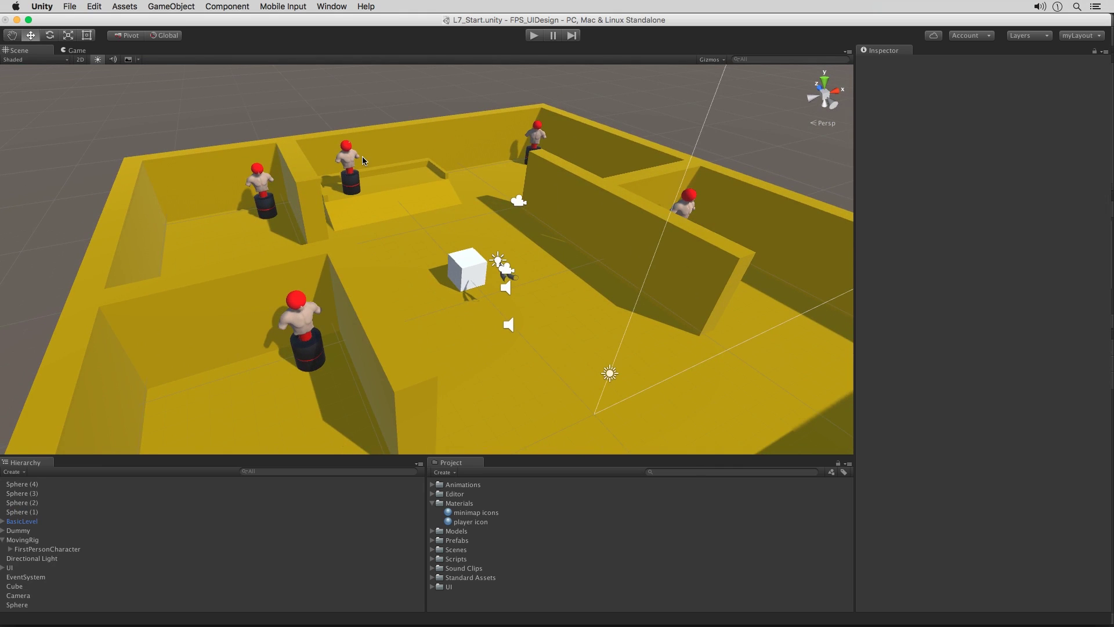
# - Rename Sphere (4) as EnemyMarker
pyautogui.click(42, 485)
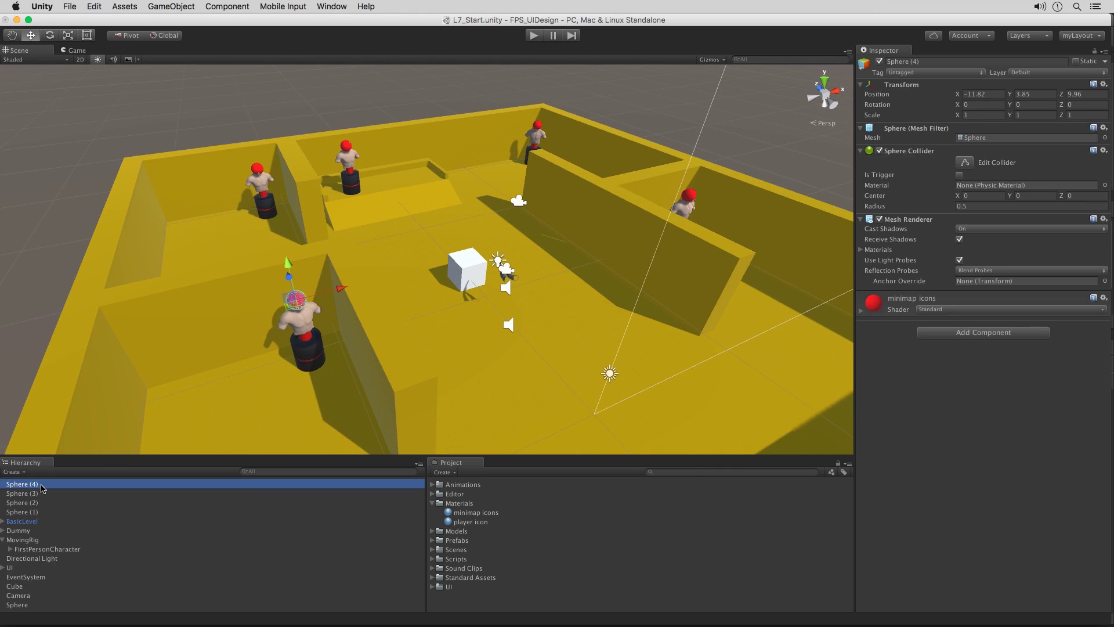
pyautogui.press('Return')
pyautogui.write('EnemyM')
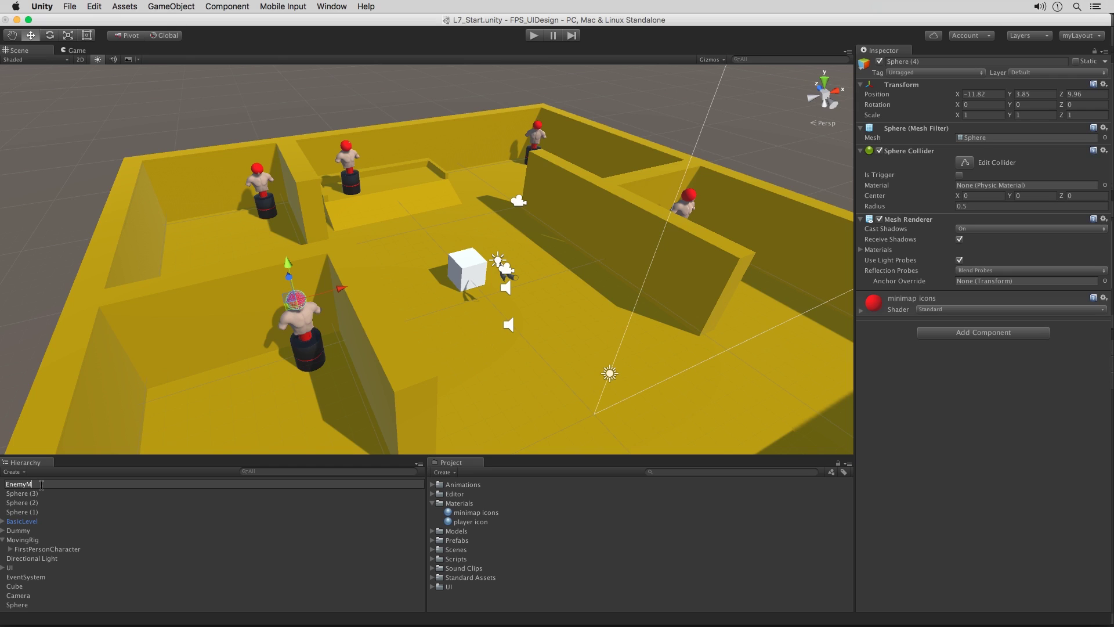
pyautogui.write('arker')
pyautogui.press('Return')
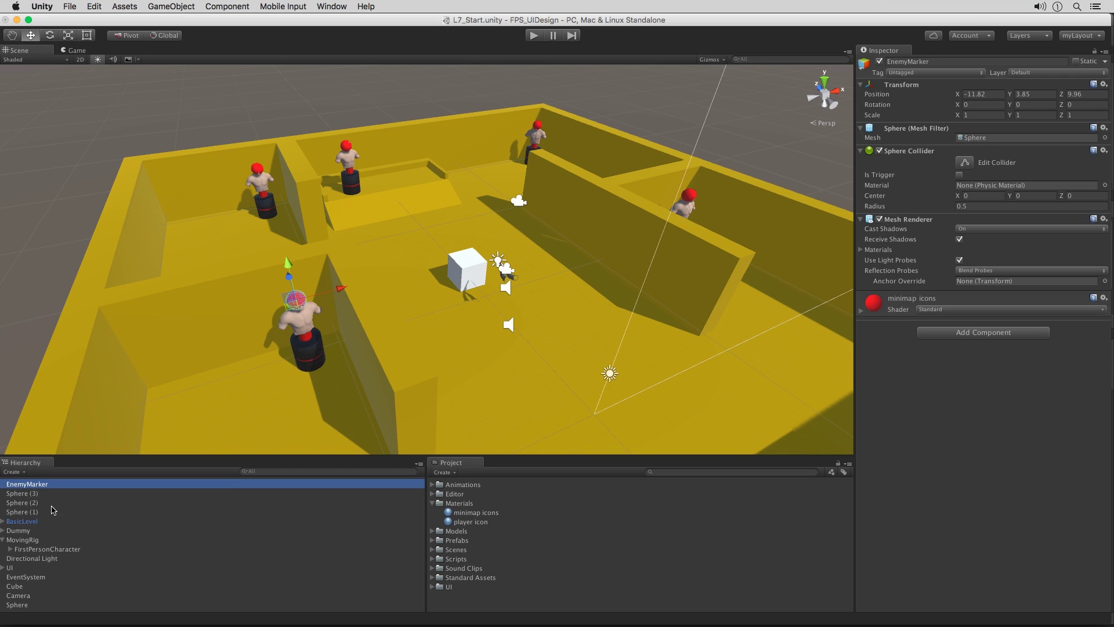
# - Parent Sphere, Sphere (1), Sphere (2) and Sphere (3) under EnemyMarker
pyautogui.click(17, 606)
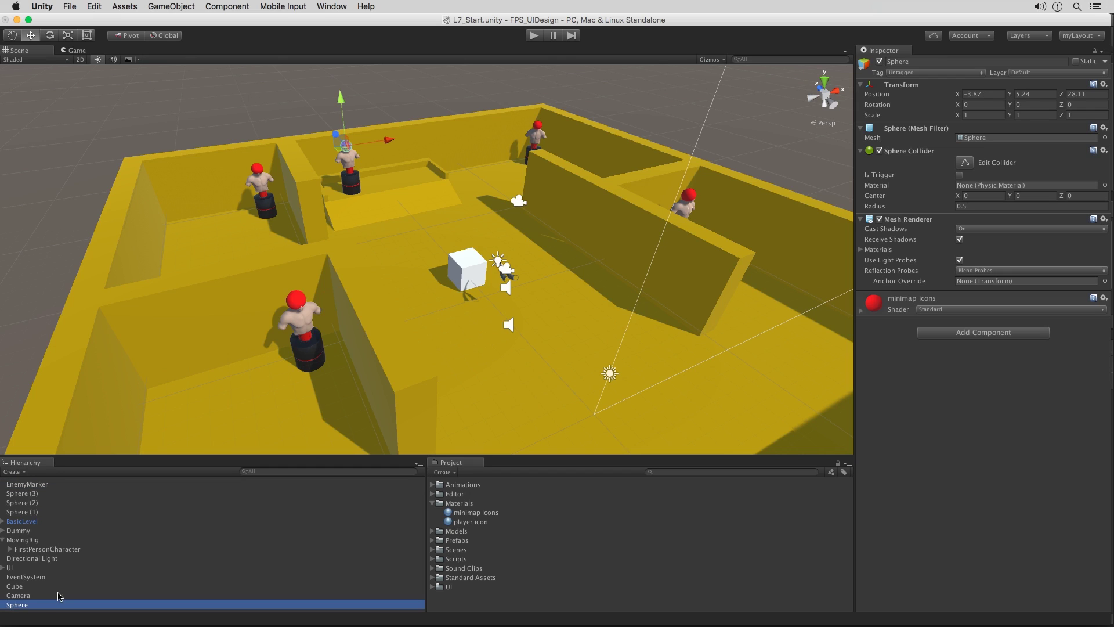
pyautogui.click(36, 511)
pyautogui.click(35, 502)
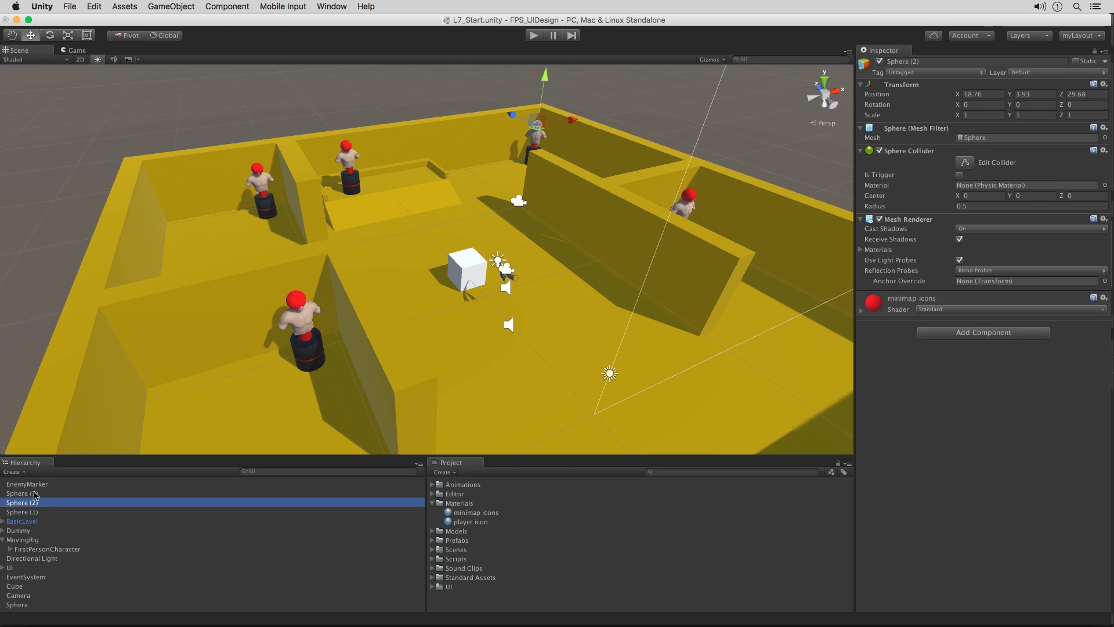
pyautogui.keyDown('super'); pyautogui.click(33, 493); pyautogui.keyUp('super')
pyautogui.keyDown('super'); pyautogui.click(35, 512); pyautogui.keyUp('super')
pyautogui.keyDown('super'); pyautogui.click(25, 604); pyautogui.keyUp('super')
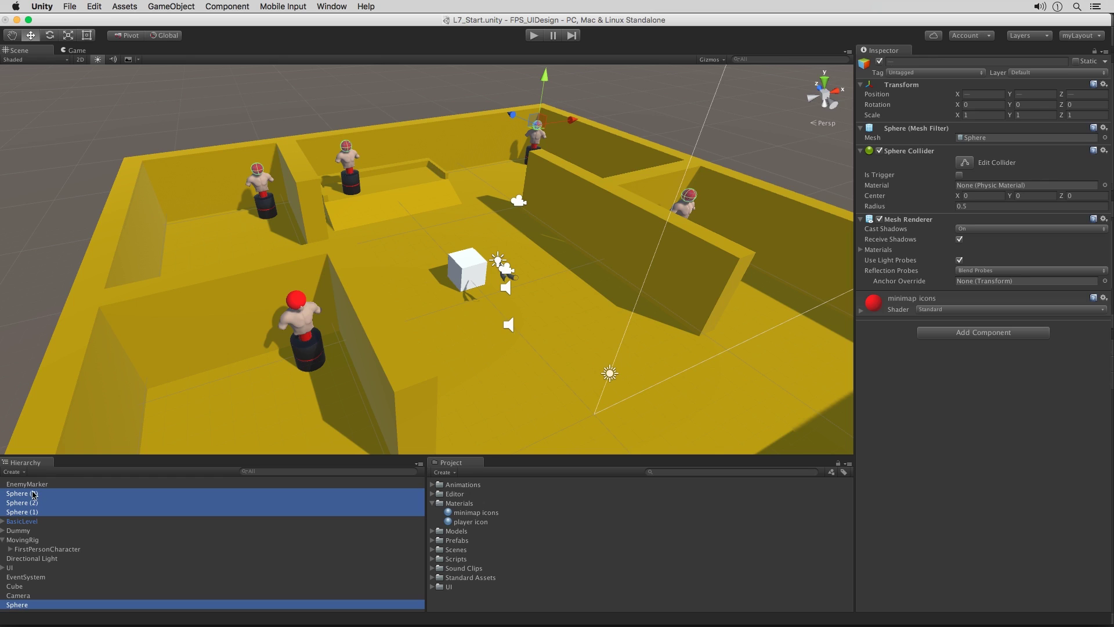
pyautogui.moveTo(35, 499); pyautogui.dragTo(30, 485)
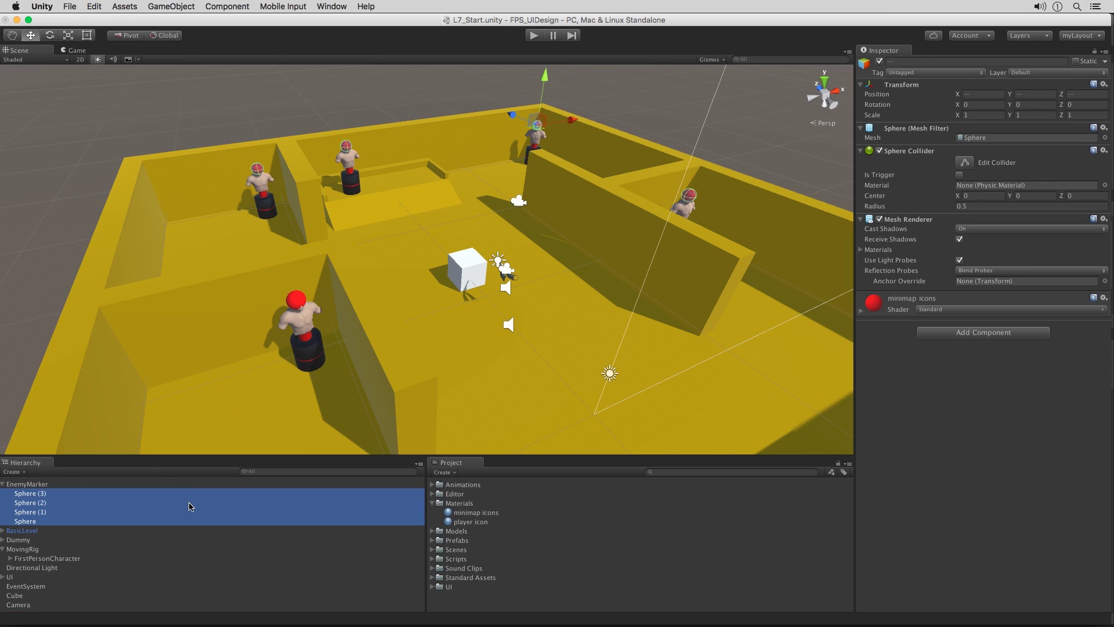
# - Create a new sphere and place it over the player rig beside the white cube, at about X 0.66, Y 2.60, Z 8.39
pyautogui.click(29, 484)
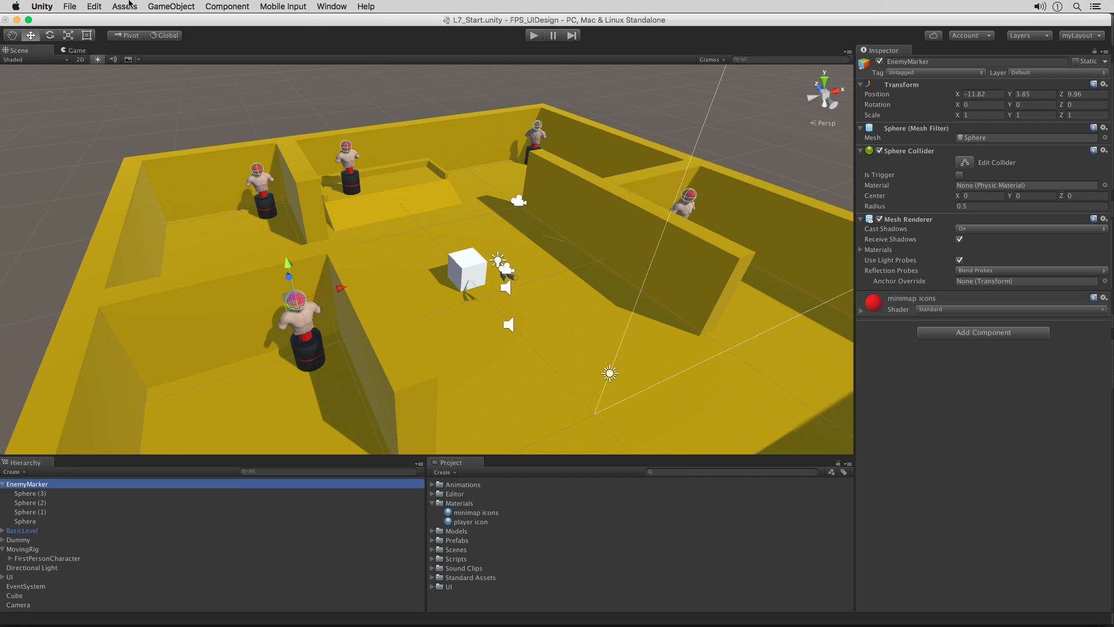
pyautogui.click(164, 6)
pyautogui.moveTo(209, 44)
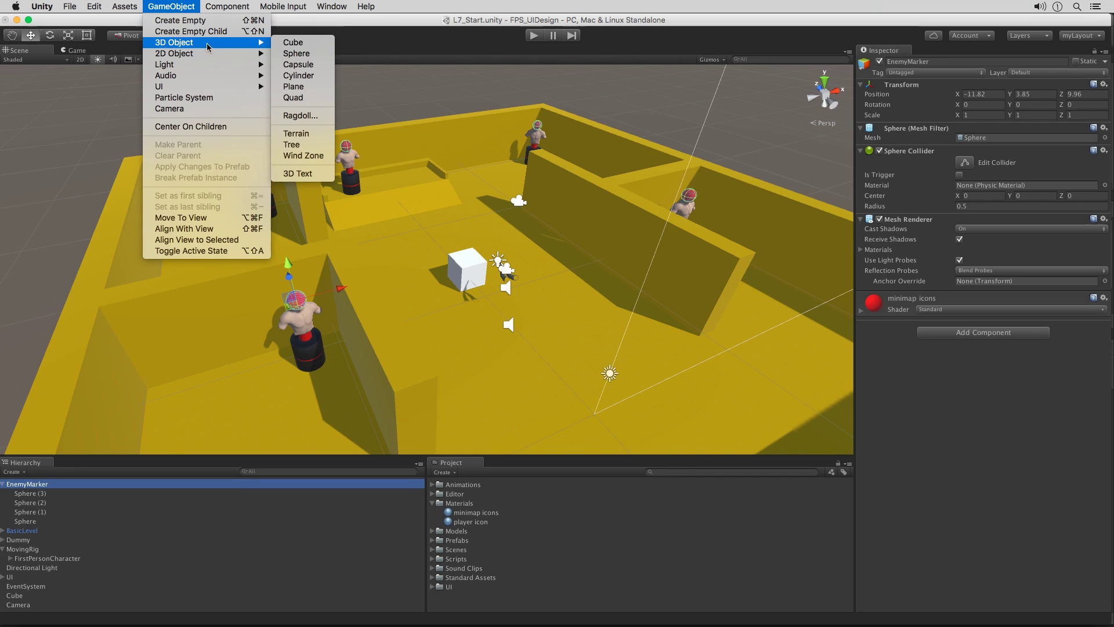
pyautogui.click(305, 55)
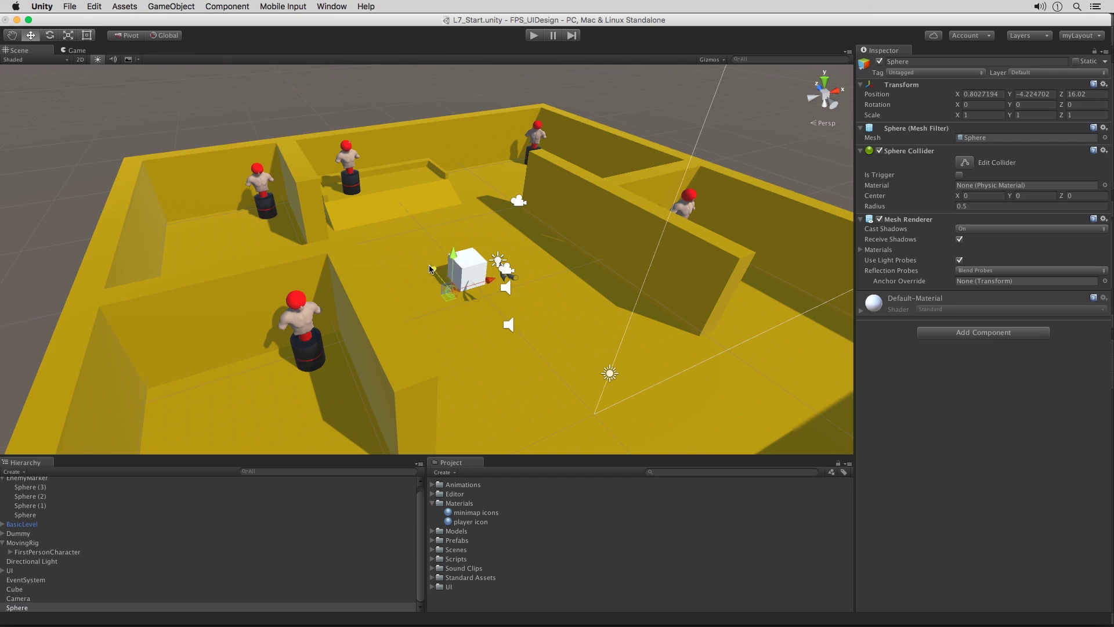
pyautogui.moveTo(449, 267); pyautogui.dragTo(514, 245)
pyautogui.scroll(3, 567, 259)
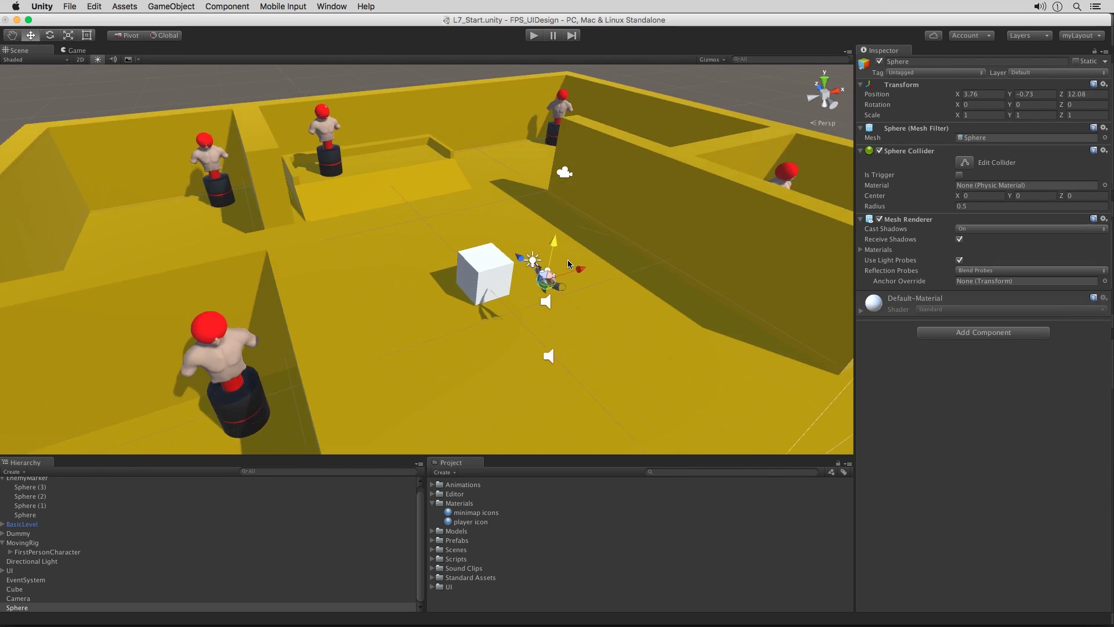
pyautogui.scroll(2, 568, 259)
pyautogui.moveTo(329, 255); pyautogui.dragTo(120, 435)
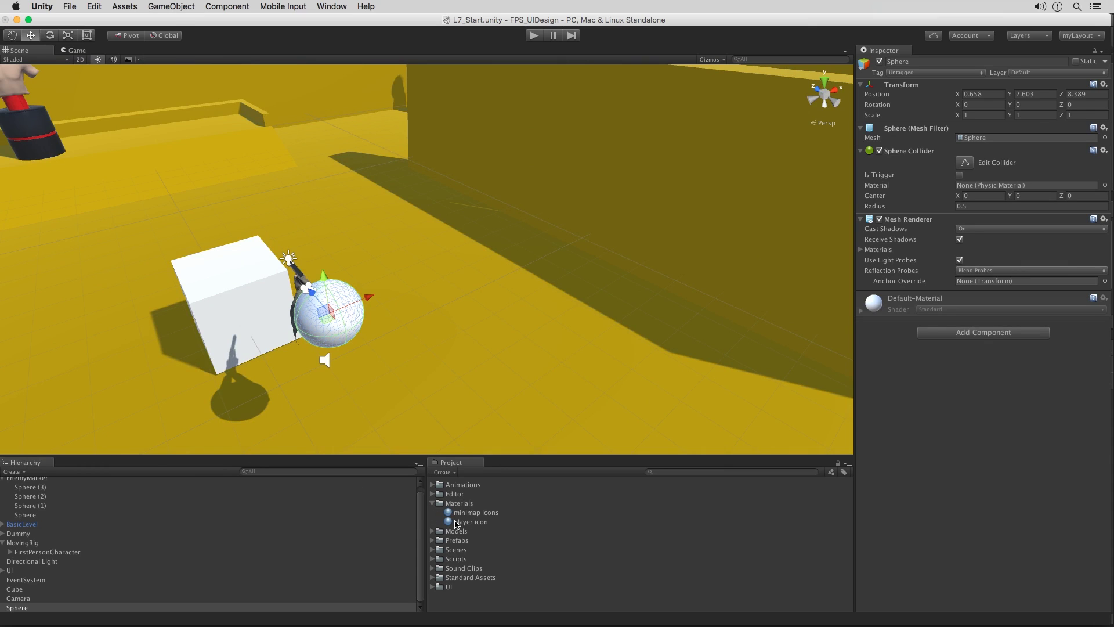
# - Apply the player icon material to the new sphere and parent the sphere under MovingRig
pyautogui.moveTo(474, 522); pyautogui.dragTo(1003, 469)
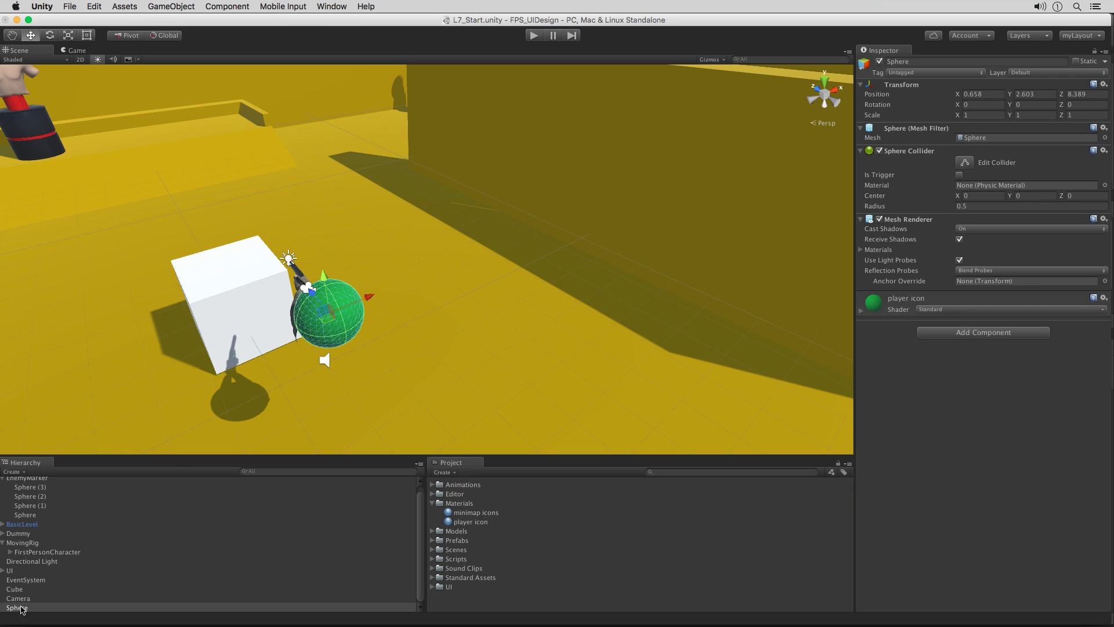
pyautogui.moveTo(21, 607); pyautogui.dragTo(86, 544)
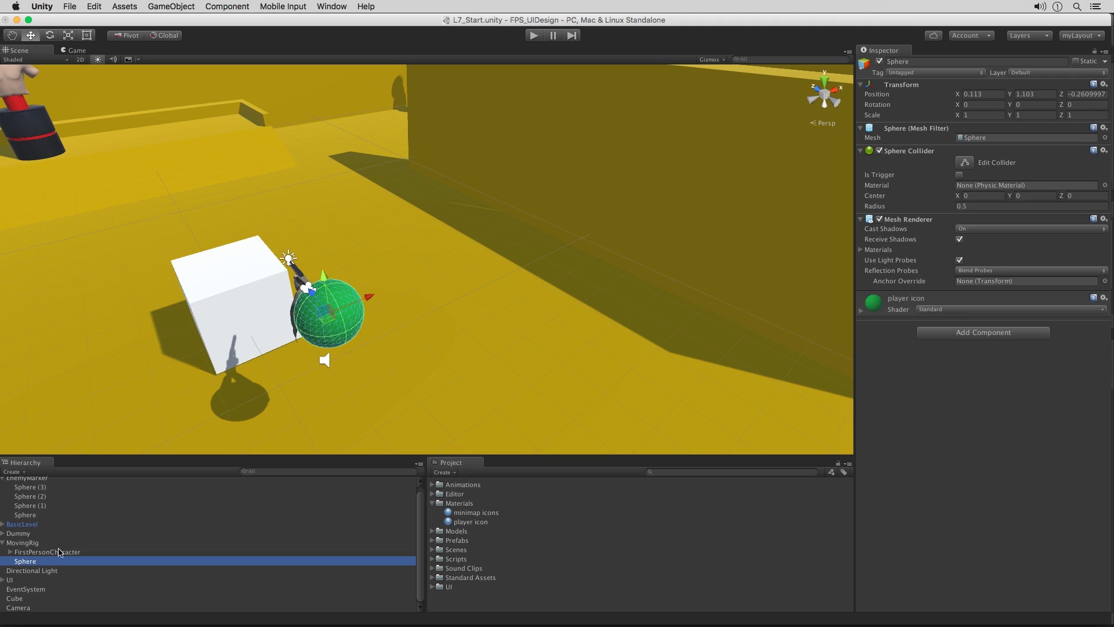
# - Rename the sphere under MovingRig as icon
pyautogui.click(36, 561)
pyautogui.press('BackSpace')
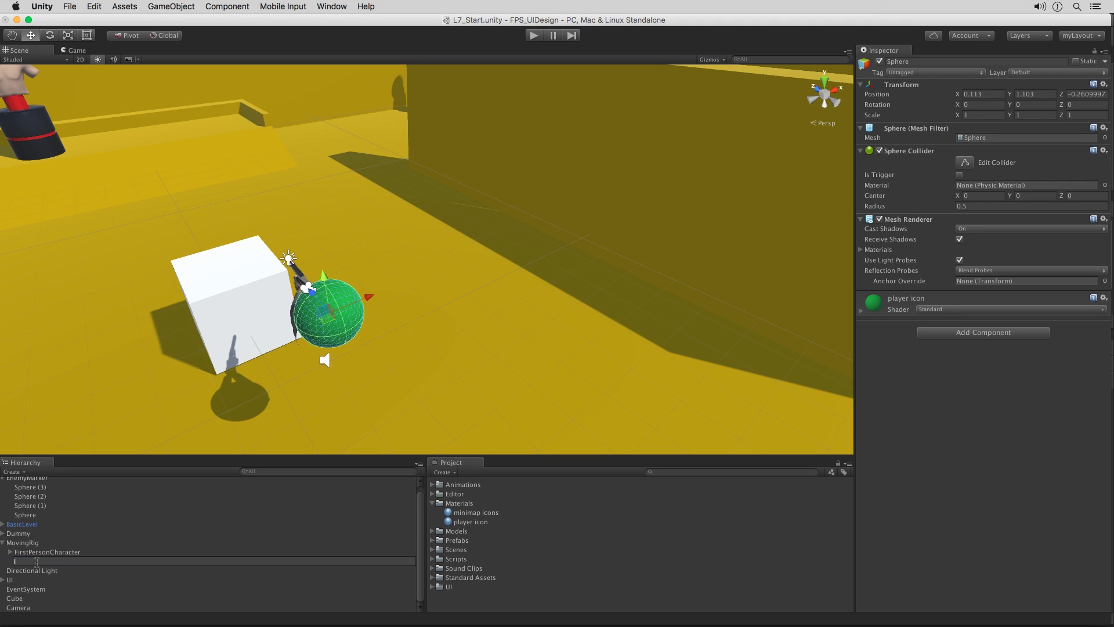
pyautogui.press('Return')
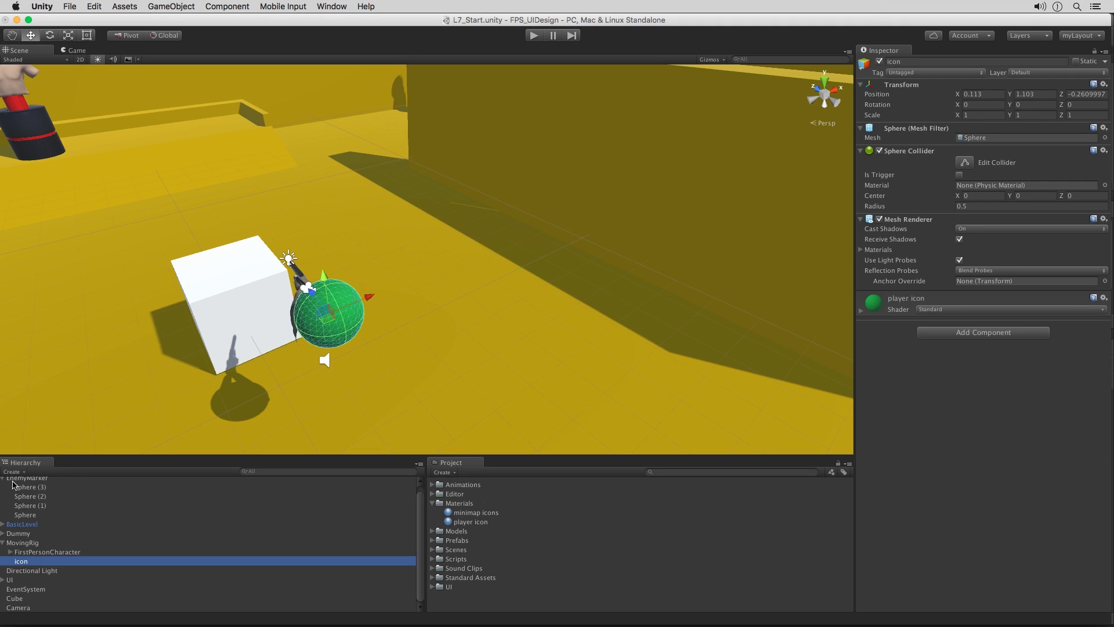
# - Add two user layers, naming User Layer 8 level and User Layer 9 icons
pyautogui.scroll(-3, 347, 273)
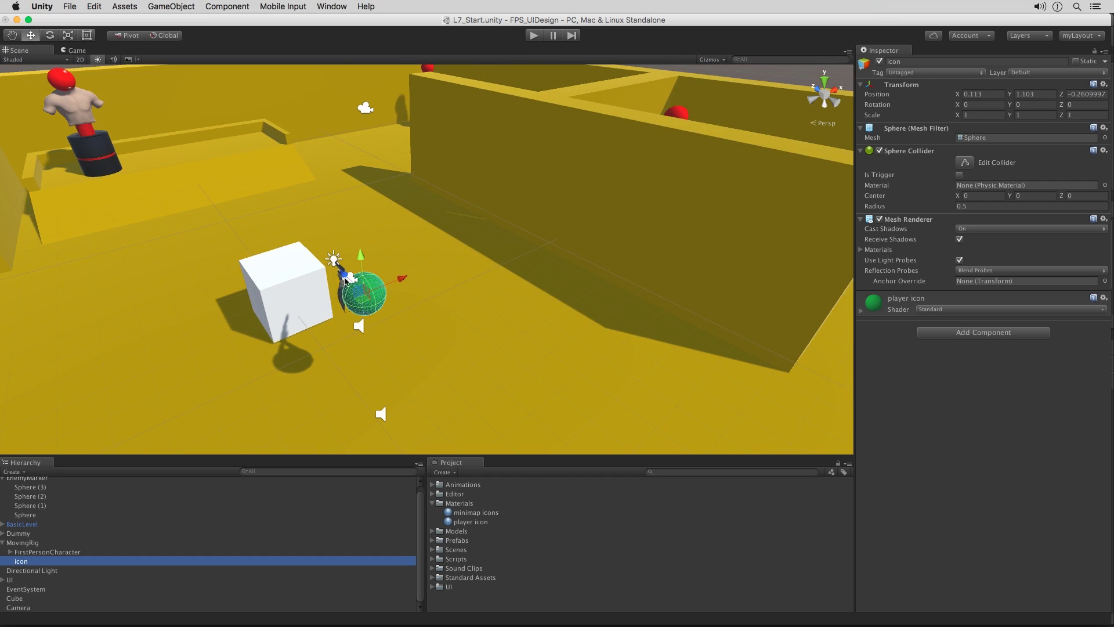
pyautogui.scroll(-3, 431, 270)
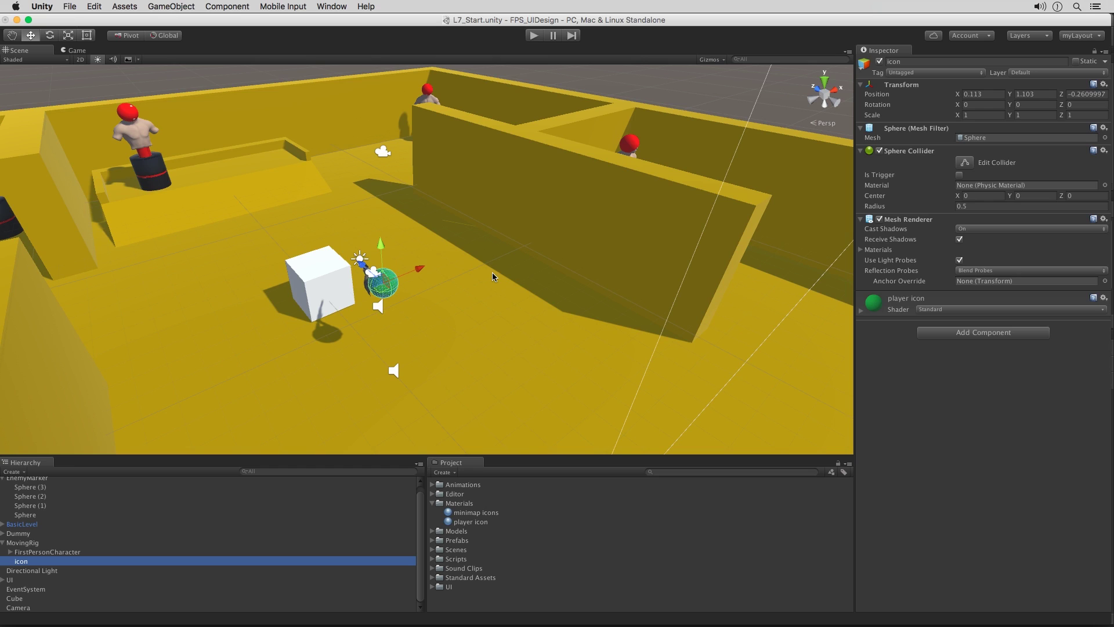
pyautogui.click(1052, 73)
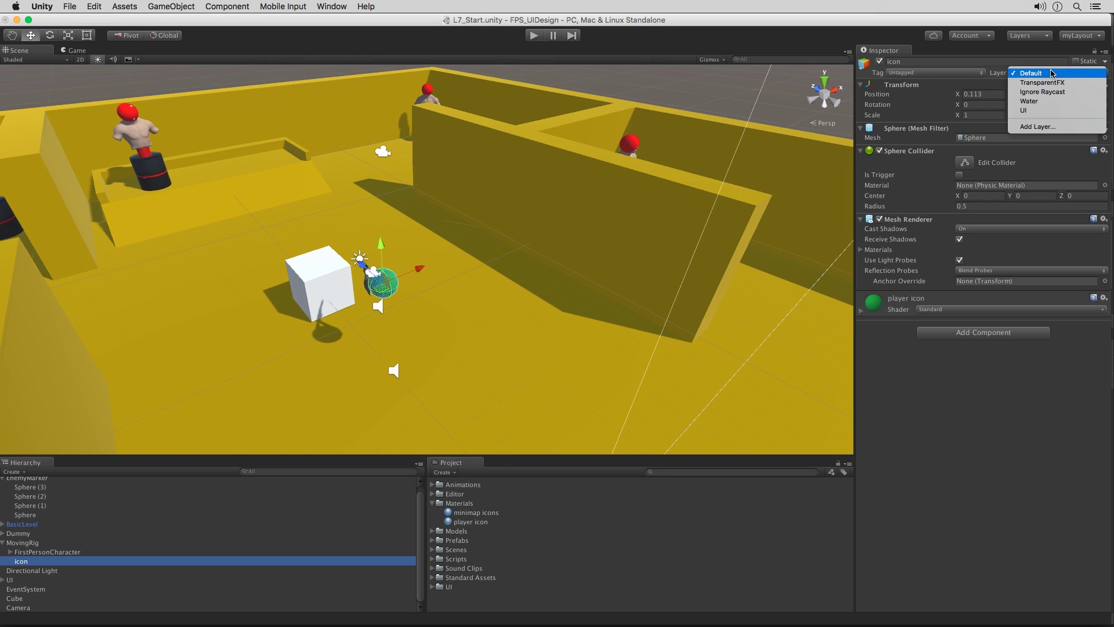
pyautogui.click(1035, 127)
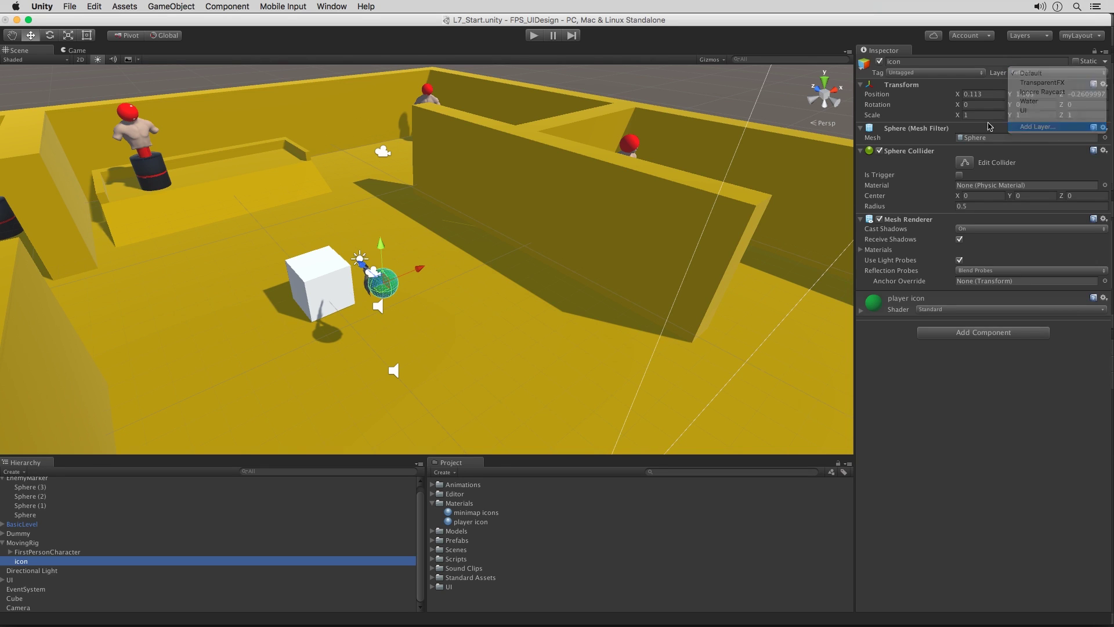
pyautogui.click(962, 207)
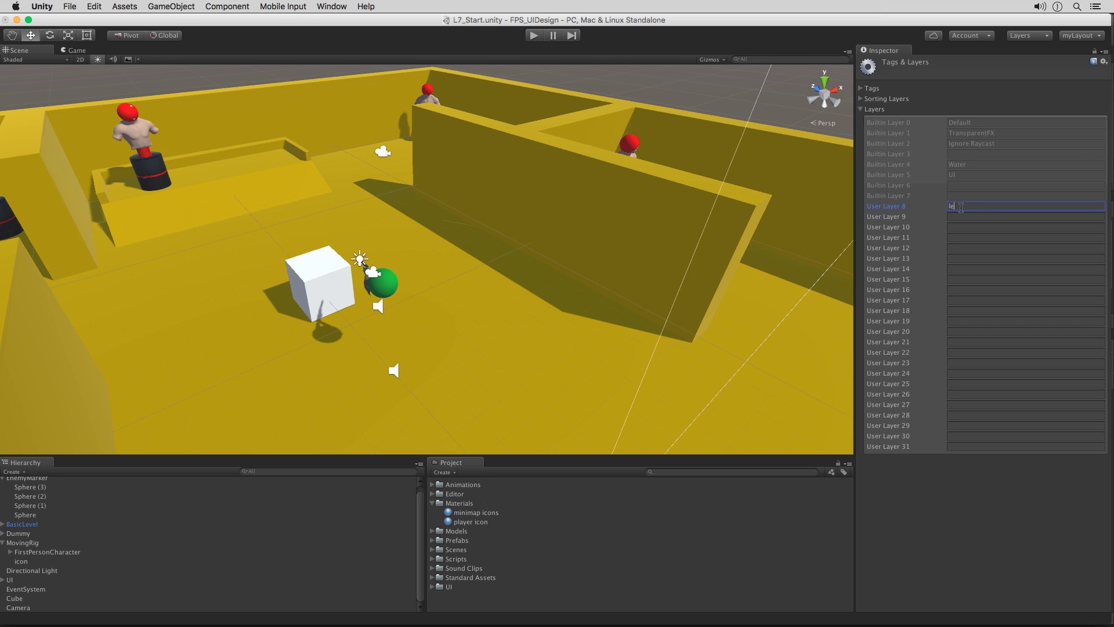
pyautogui.press('Tab')
pyautogui.write('icon')
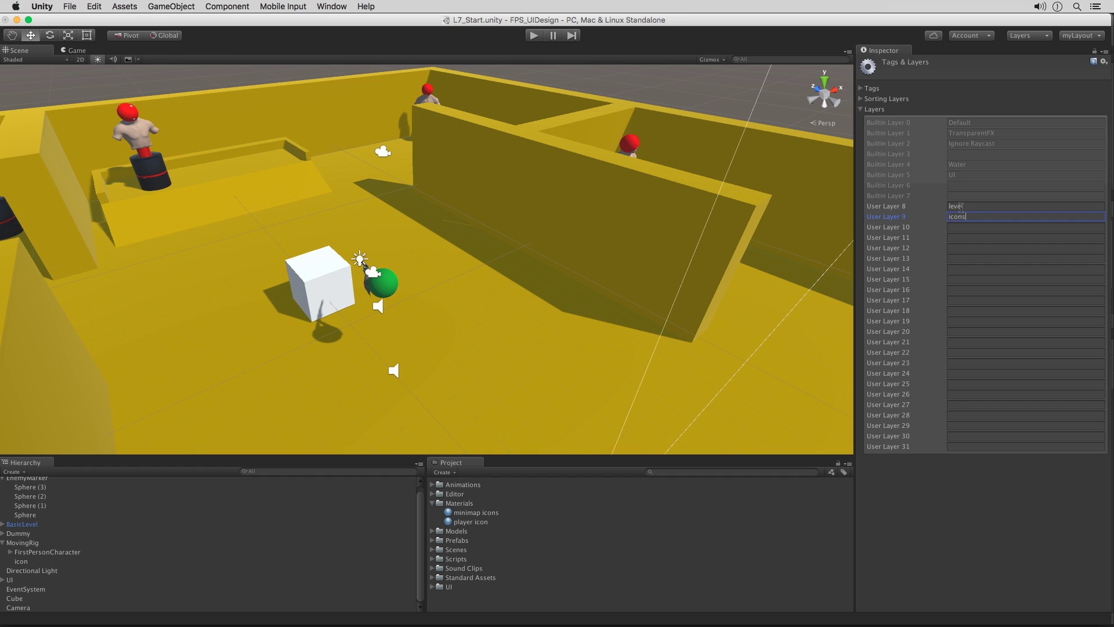
pyautogui.write('s')
# - Assign EnemyMarker and all its child spheres to the icons layer
pyautogui.click(107, 477)
pyautogui.scroll(-3, 156, 280)
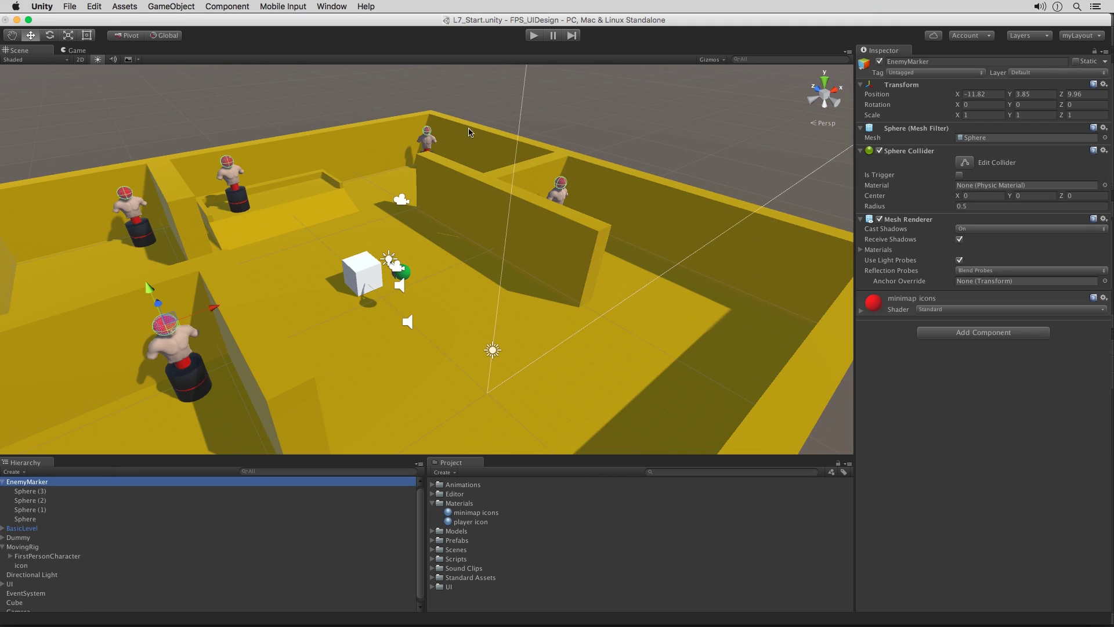
pyautogui.click(1024, 73)
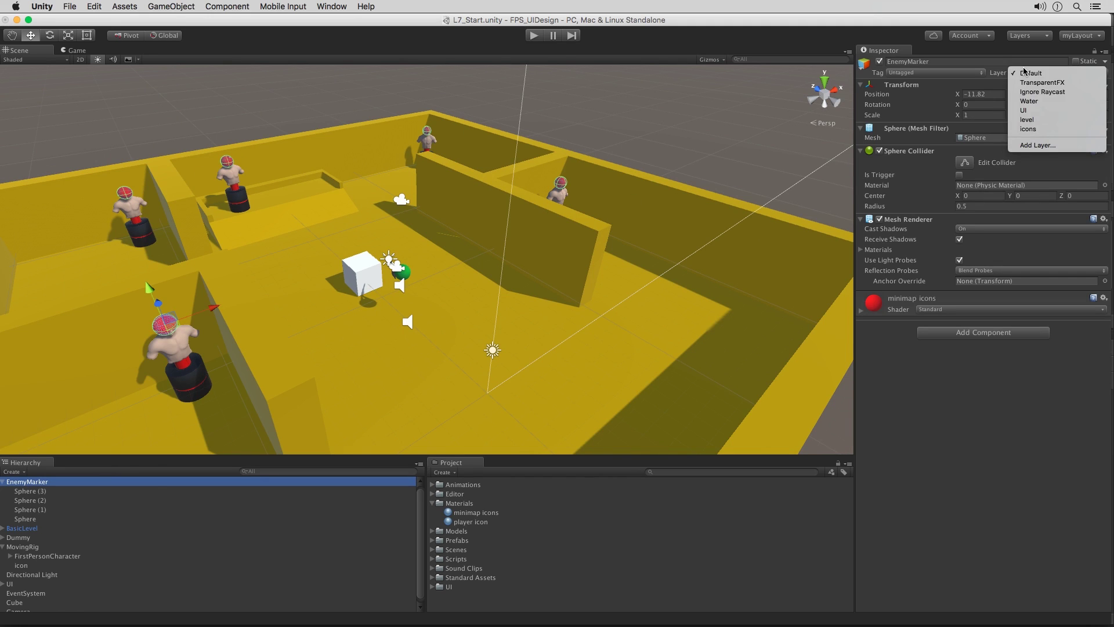
pyautogui.click(1028, 129)
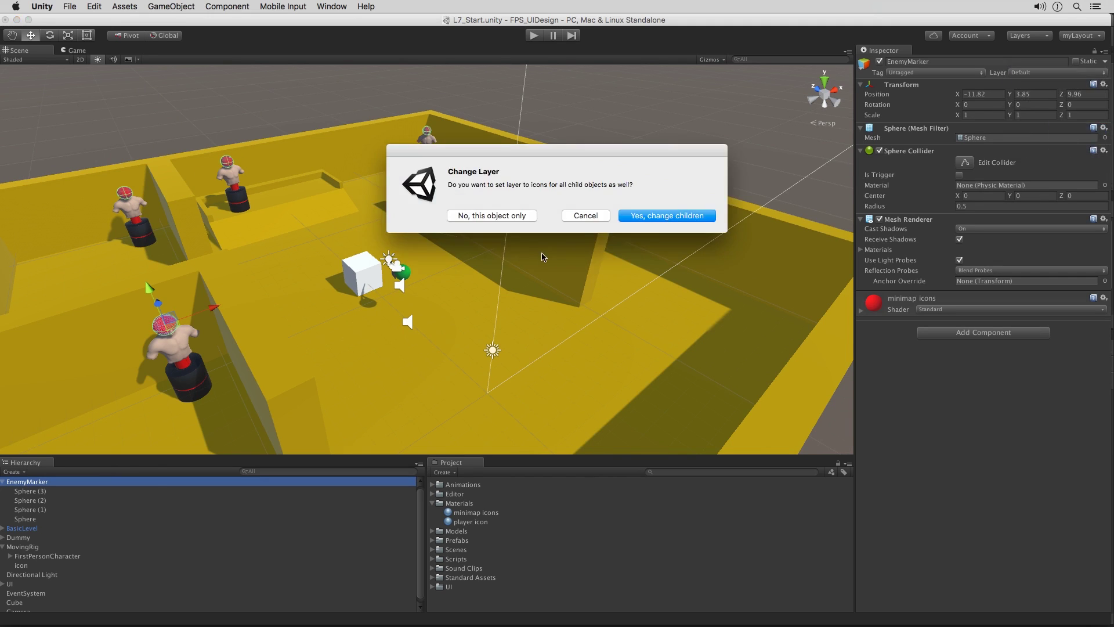
pyautogui.click(635, 216)
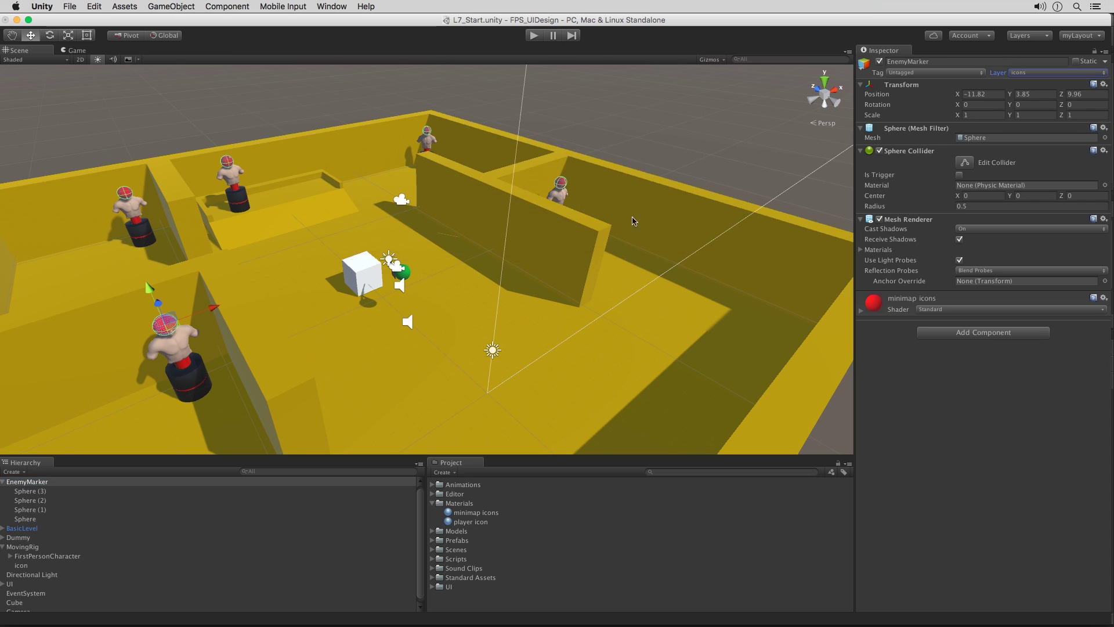
# - Assign the green player icon sphere to the icons layer
pyautogui.click(405, 272)
pyautogui.scroll(4, 430, 277)
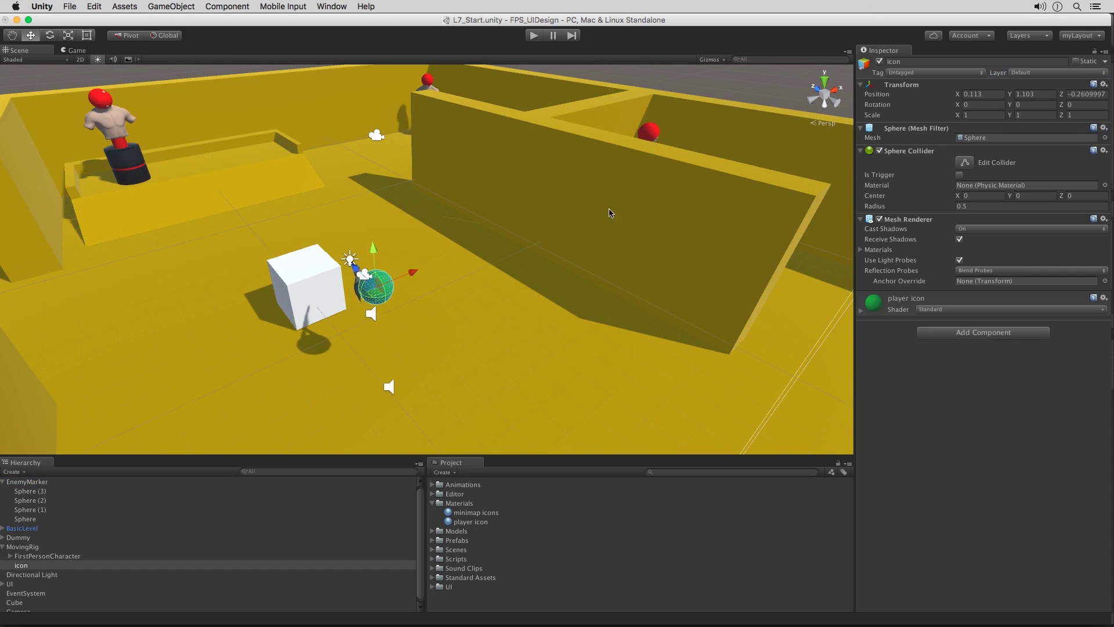
pyautogui.click(1046, 73)
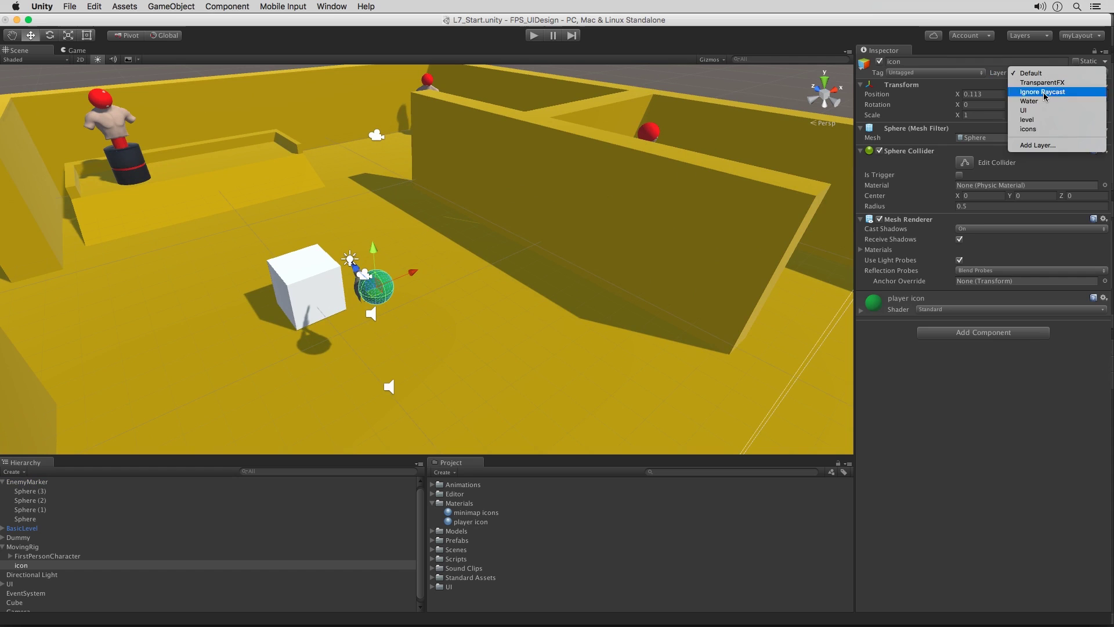
pyautogui.click(1030, 129)
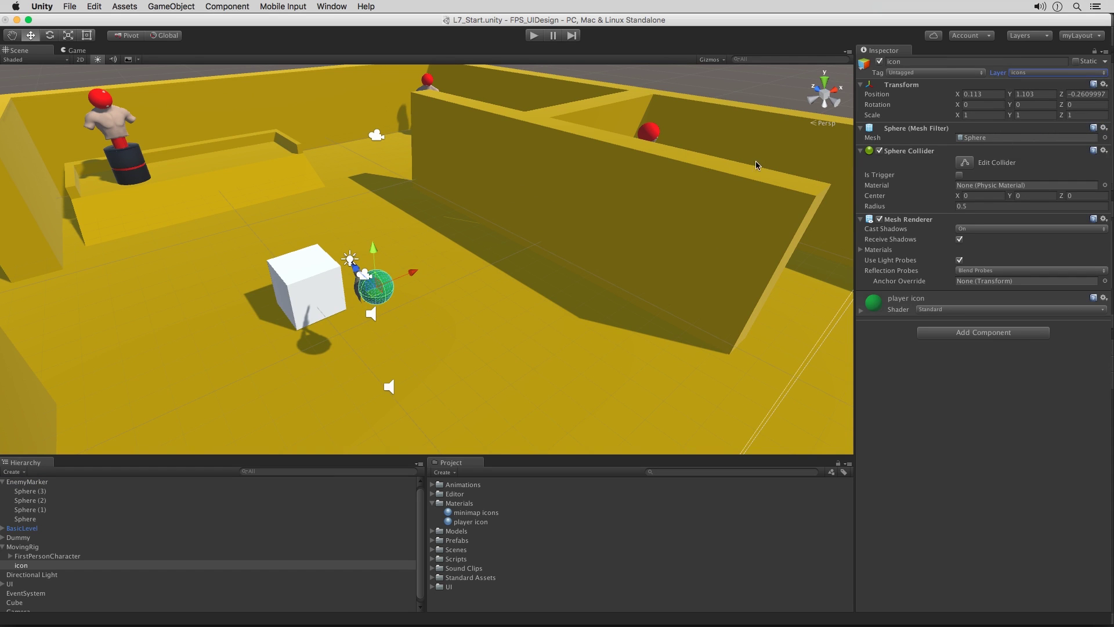
# - Assign BasicLevel and all its child objects to the level layer
pyautogui.click(578, 170)
pyautogui.scroll(-5, 578, 170)
pyautogui.keyDown('alt'); pyautogui.moveTo(583, 192); pyautogui.dragTo(290, 212); pyautogui.keyUp('alt')
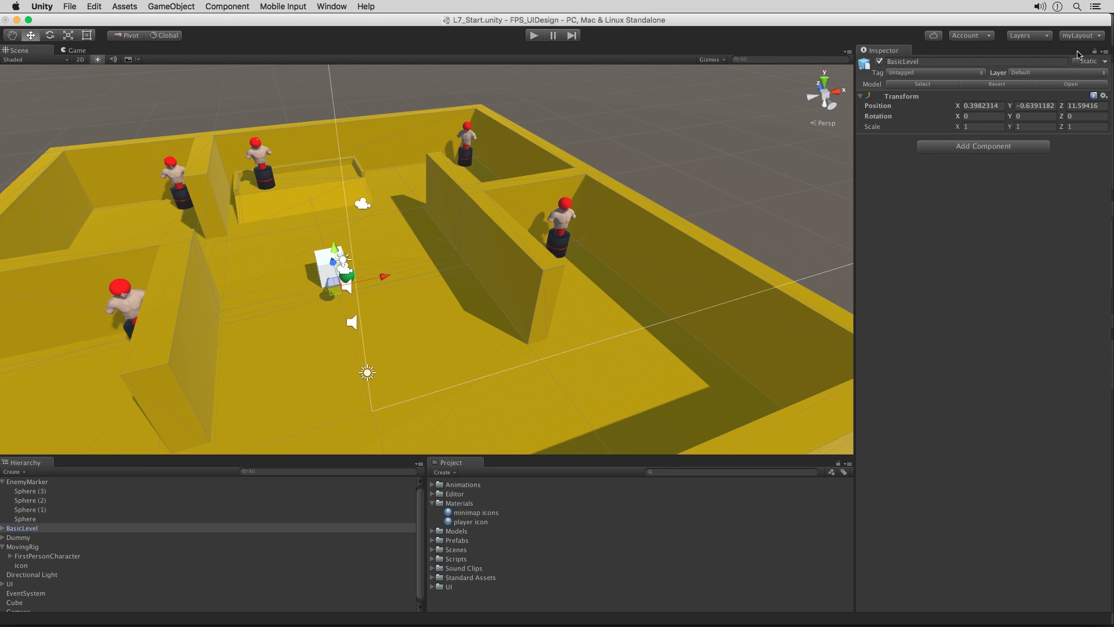
pyautogui.click(1055, 72)
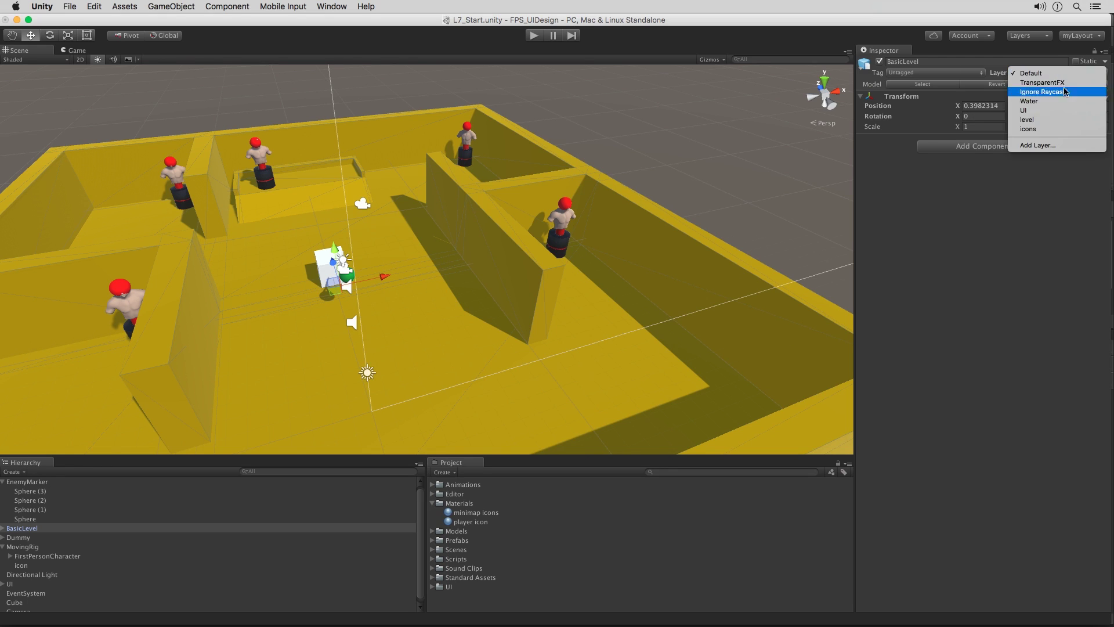
pyautogui.click(1028, 120)
pyautogui.click(657, 218)
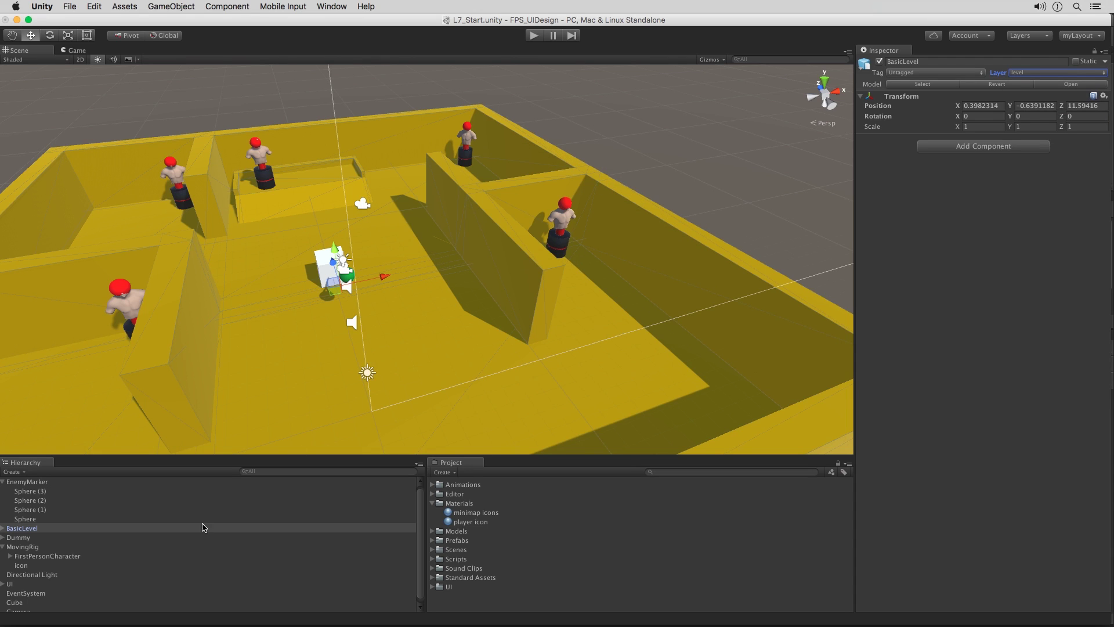
# - Restrict the minimap Camera's culling mask to only the level and icons layers
pyautogui.scroll(-1, 206, 527)
pyautogui.click(41, 606)
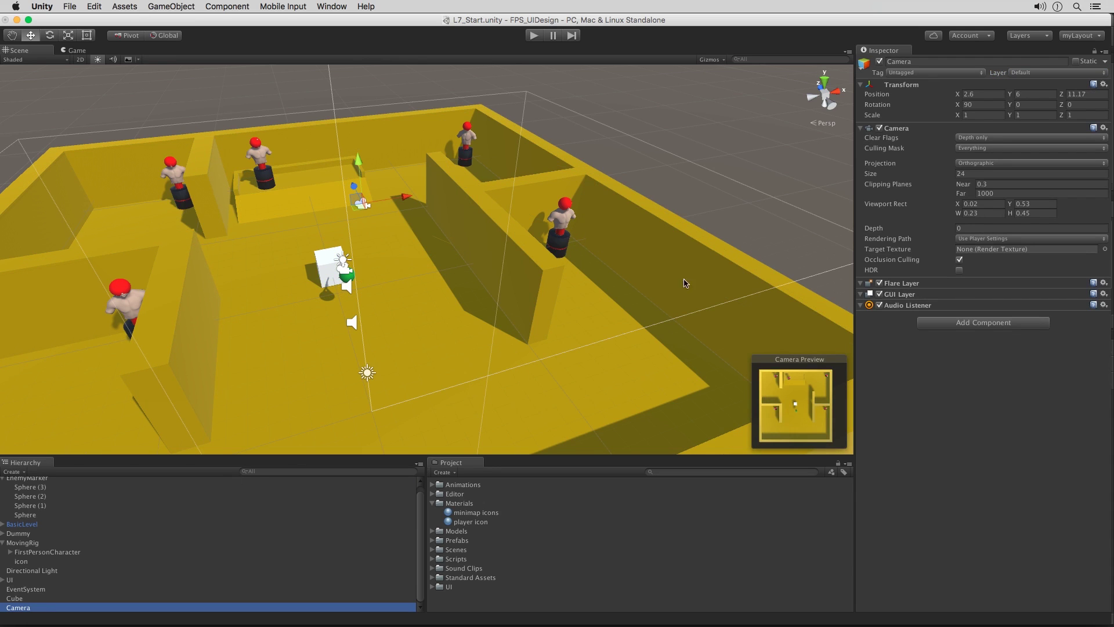
pyautogui.click(972, 152)
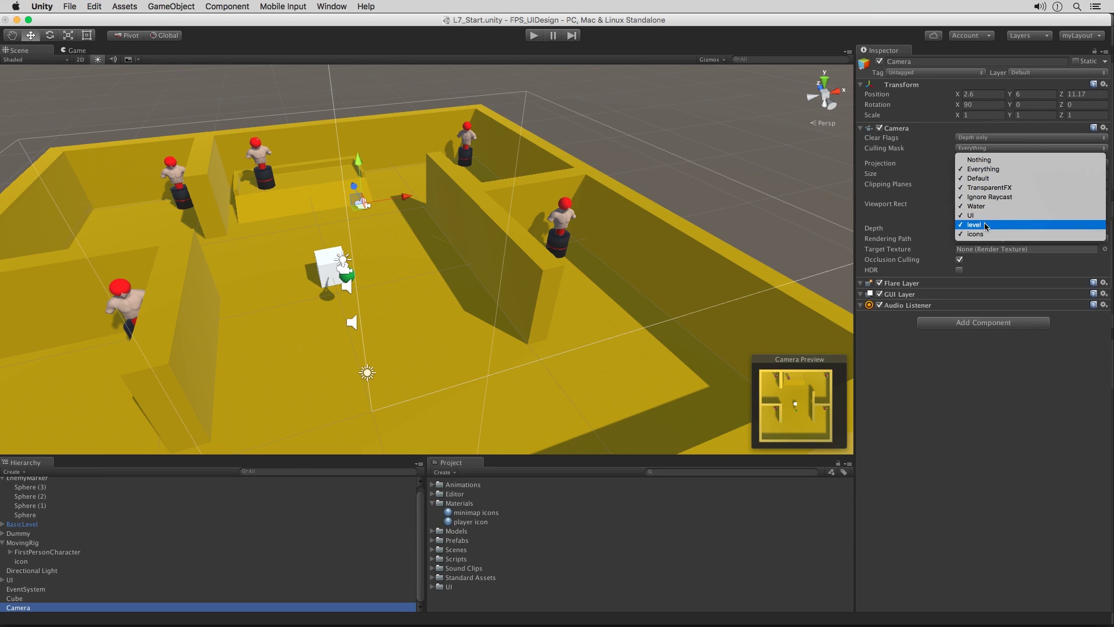
pyautogui.click(978, 159)
pyautogui.click(970, 150)
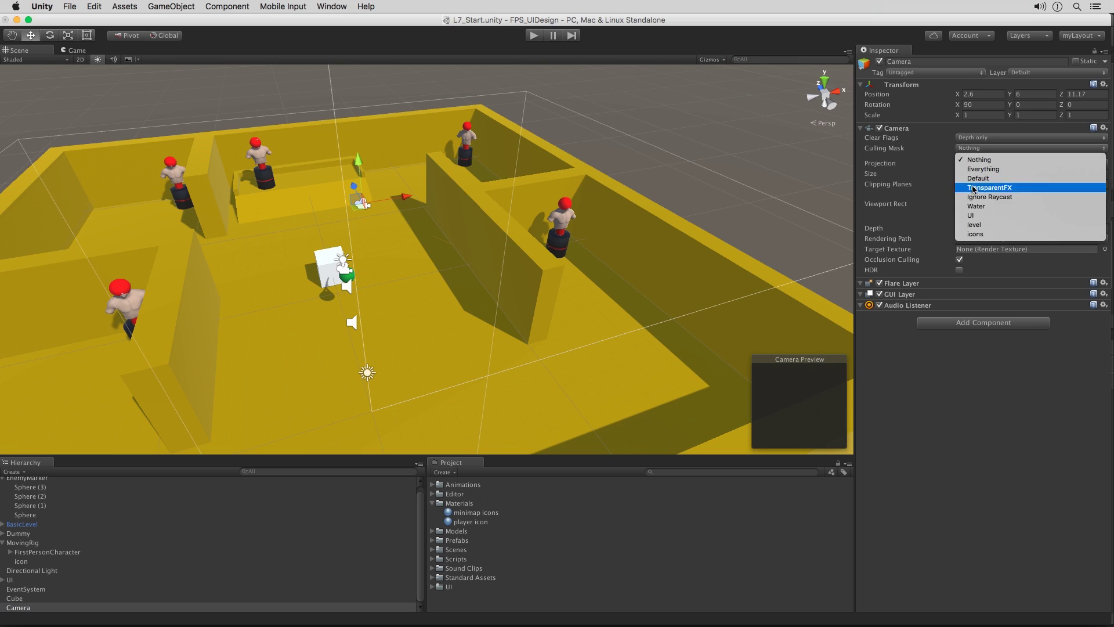
pyautogui.click(976, 227)
pyautogui.click(976, 151)
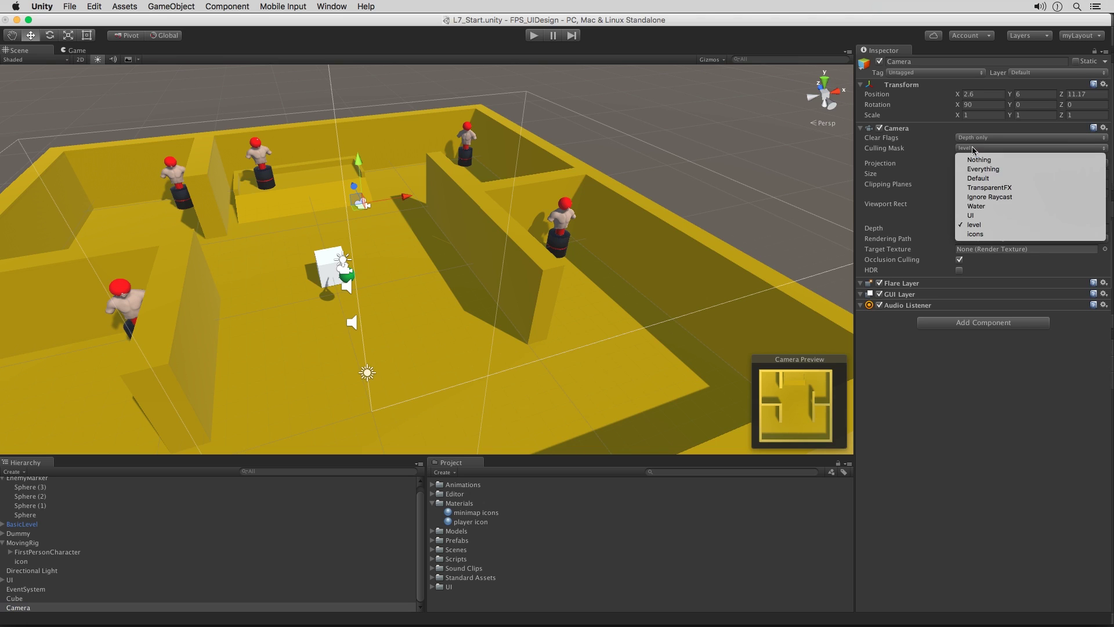
pyautogui.click(979, 230)
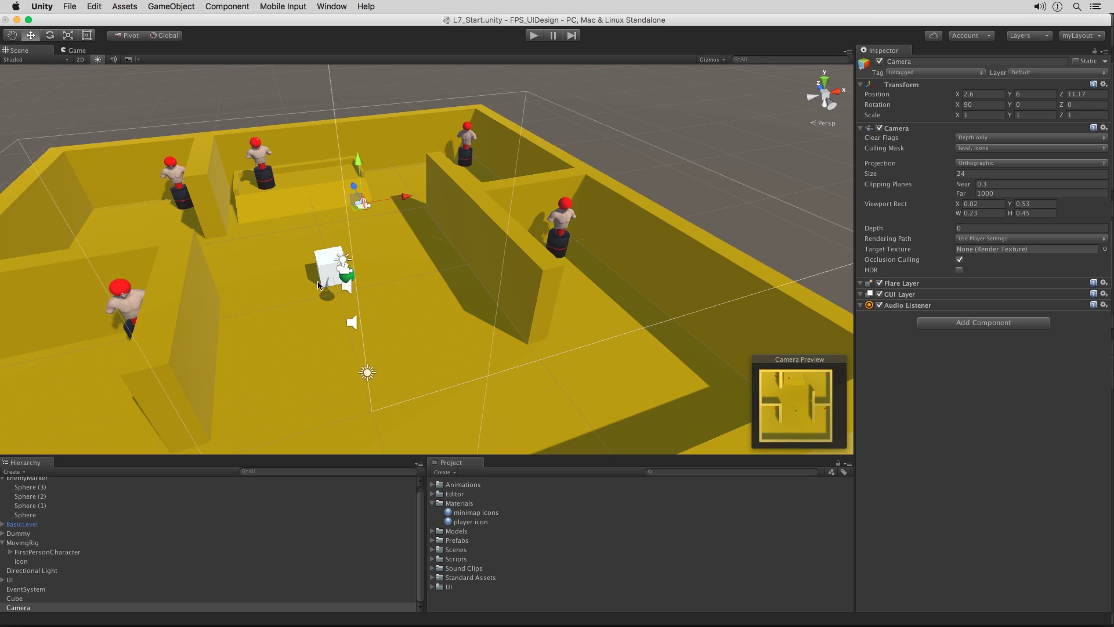
# - Exclude the icons layer from the FirstPersonCharacter camera's culling mask and check the result in the Game view
pyautogui.click(35, 552)
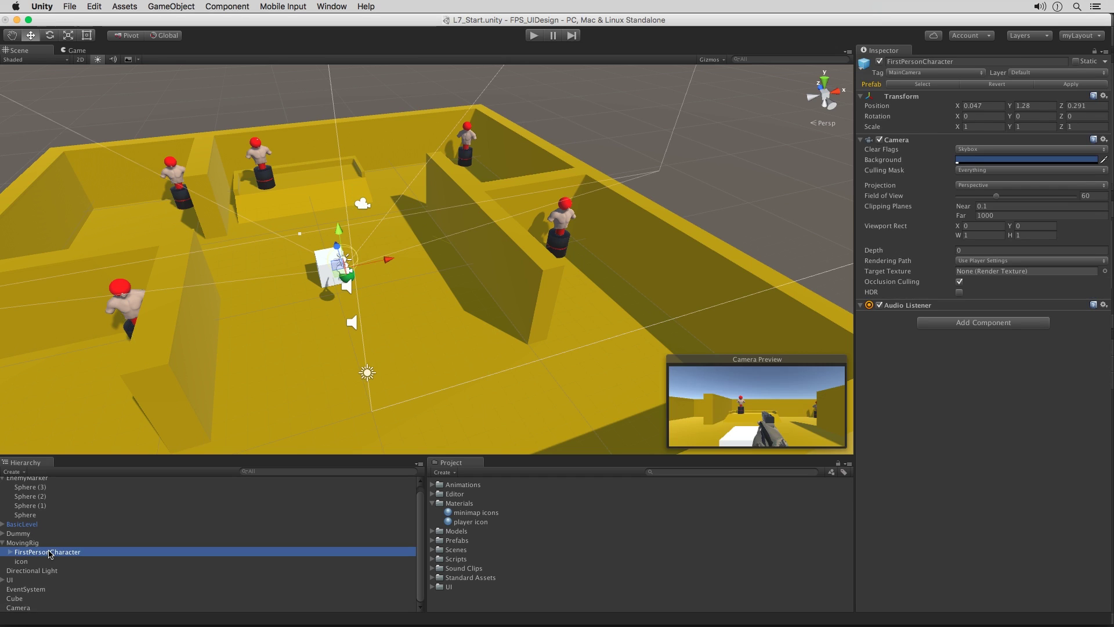
pyautogui.click(964, 170)
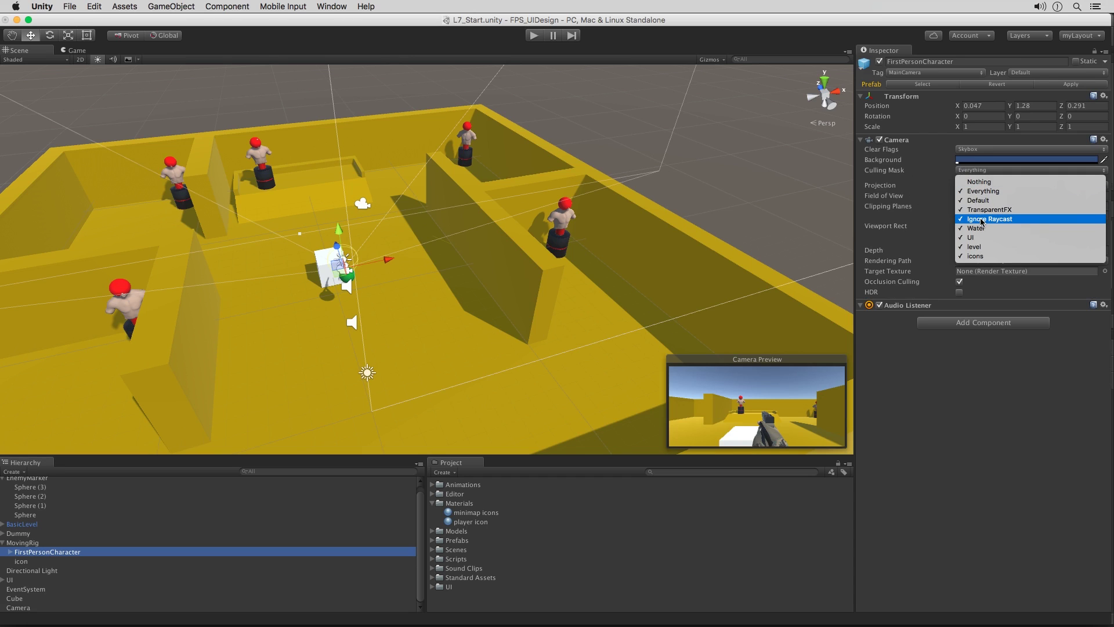
pyautogui.click(976, 257)
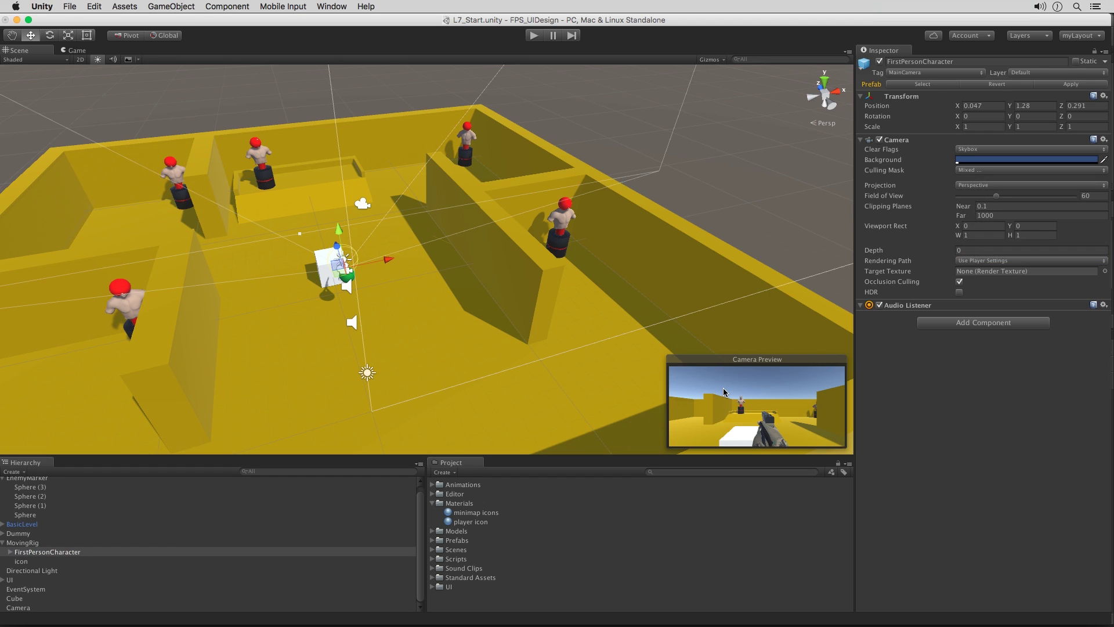
pyautogui.click(74, 51)
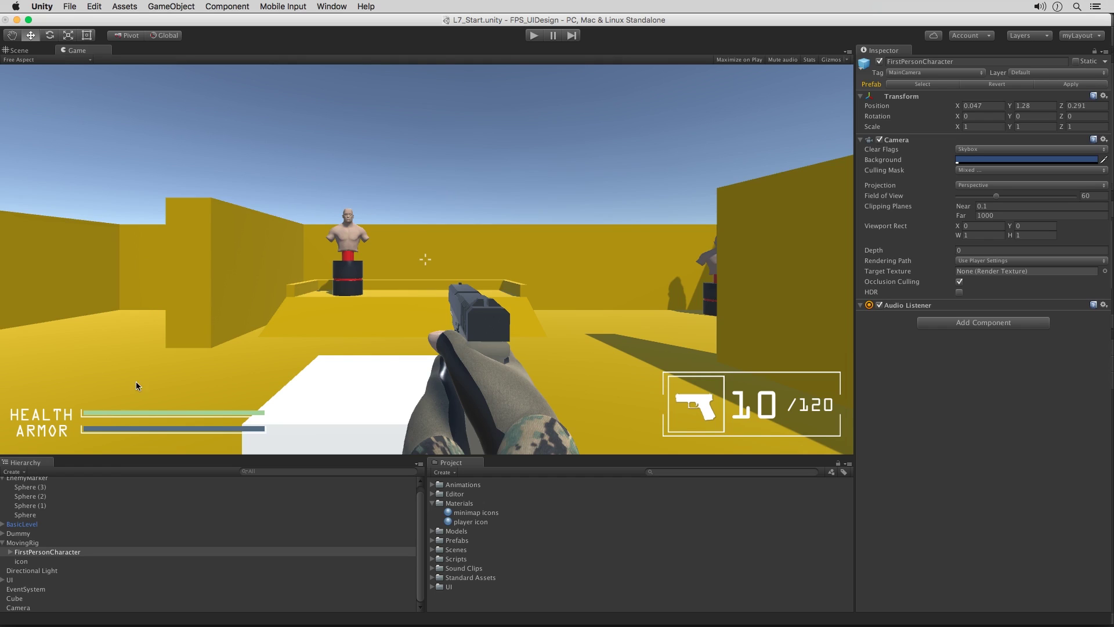
# - Collapse the EnemyMarker group in the hierarchy and set the minimap Camera's depth to 1
pyautogui.click(3, 478)
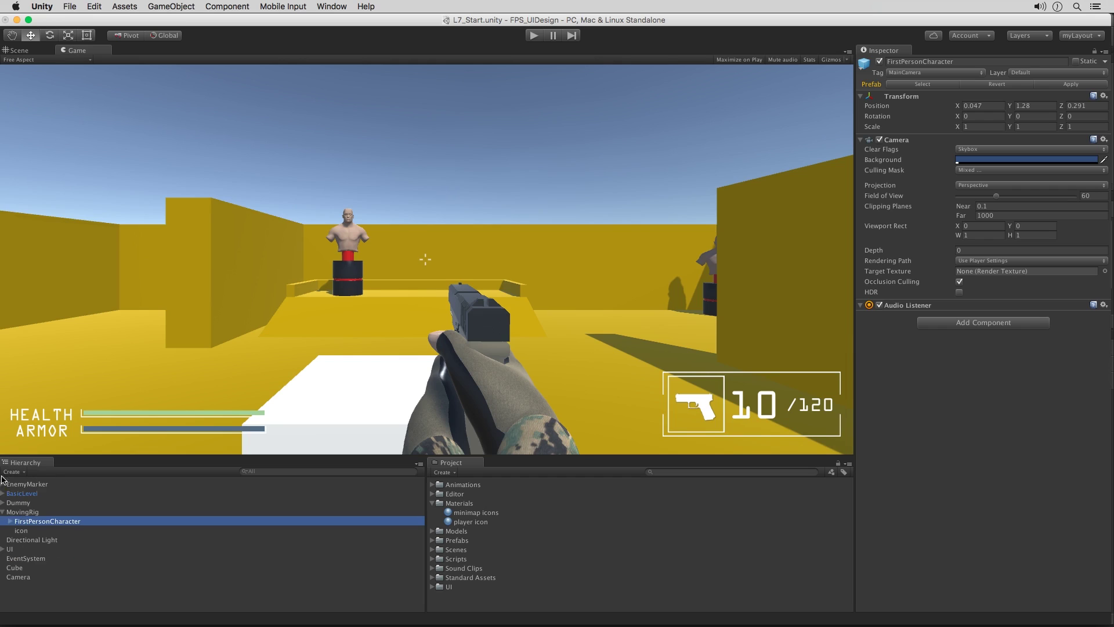
pyautogui.click(3, 512)
pyautogui.click(17, 558)
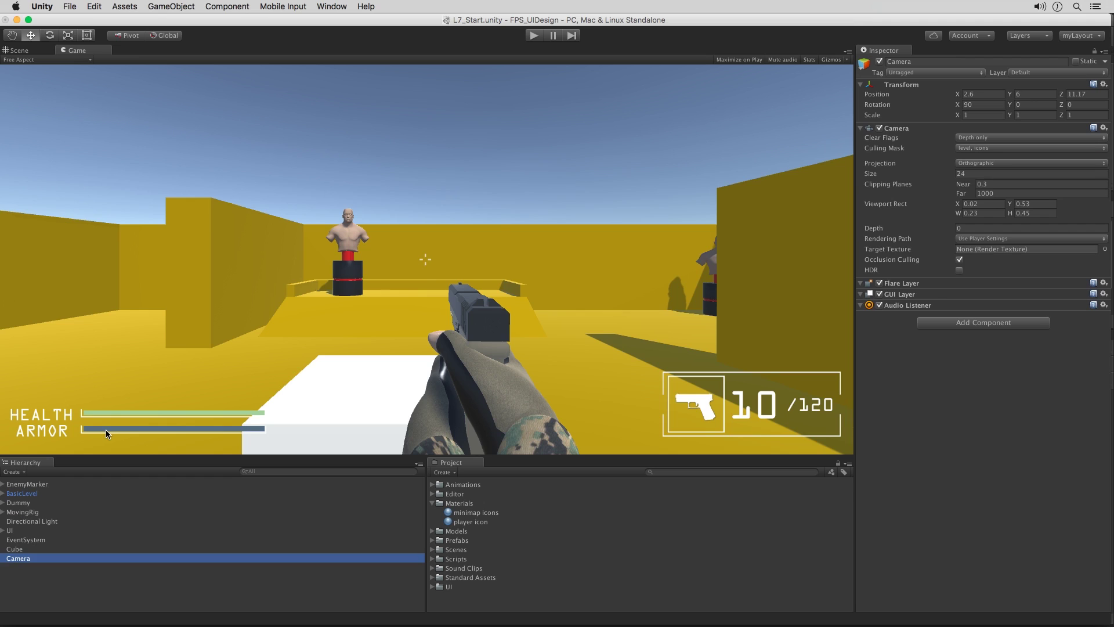
pyautogui.press('Return')
pyautogui.write('minimap')
pyautogui.press('Return')
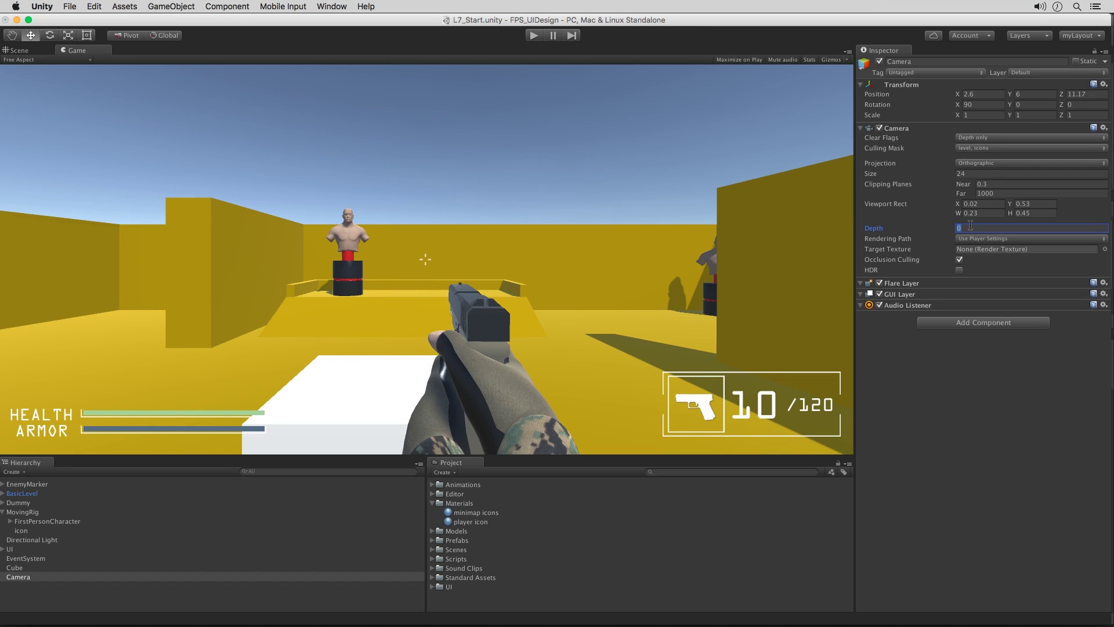
pyautogui.write('1')
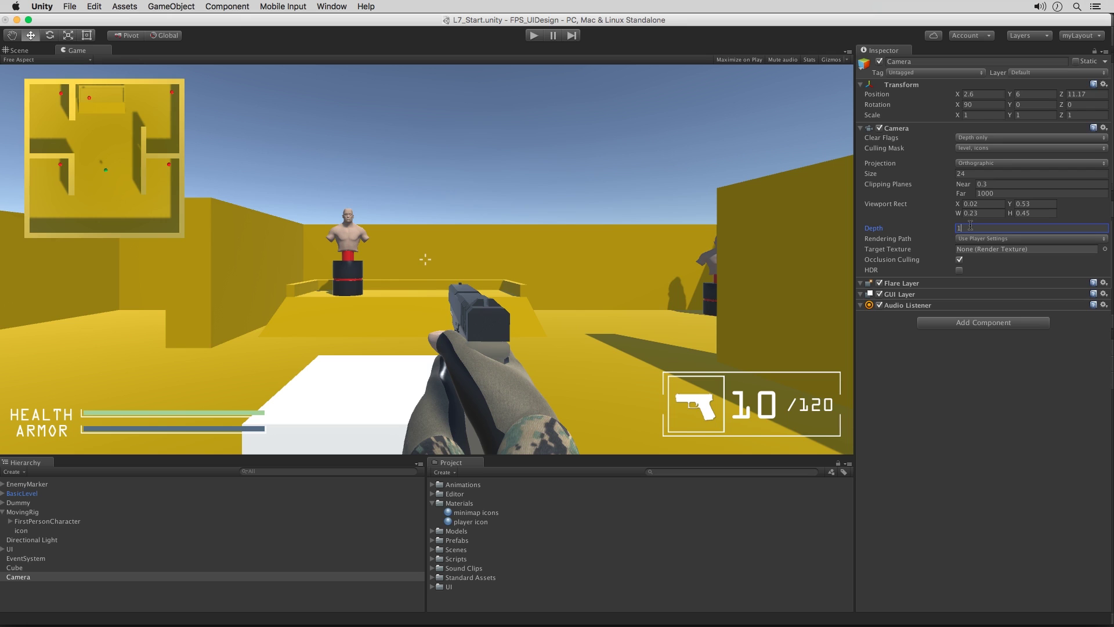
# - Play-test the scene by walking through the level past the dummies, checking how the green player marker moves on the minimap
pyautogui.click(534, 36)
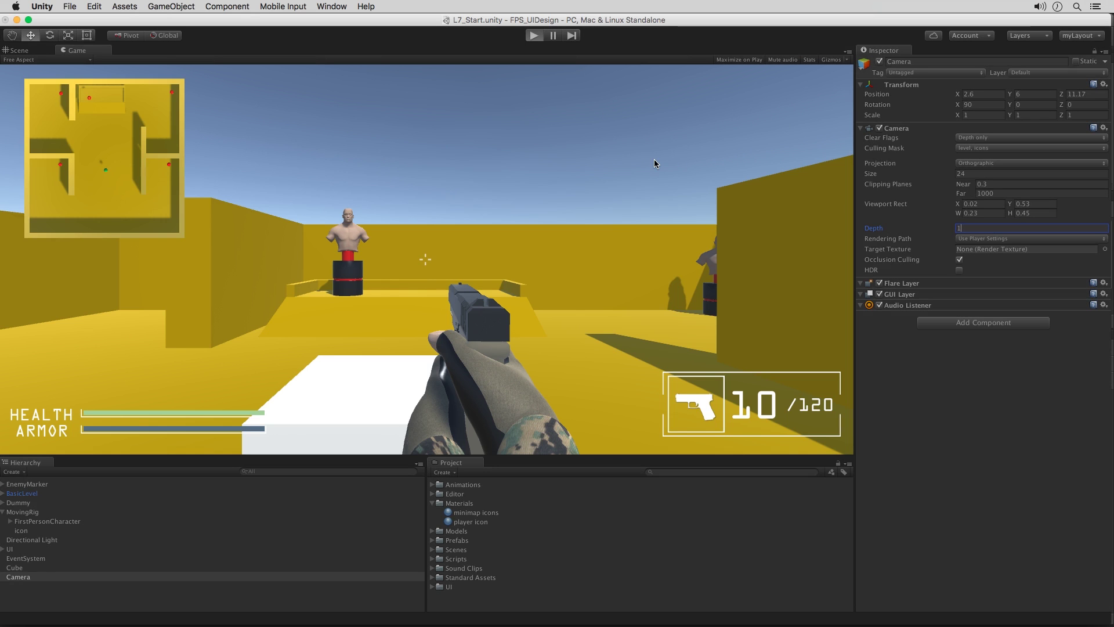
pyautogui.press('w')
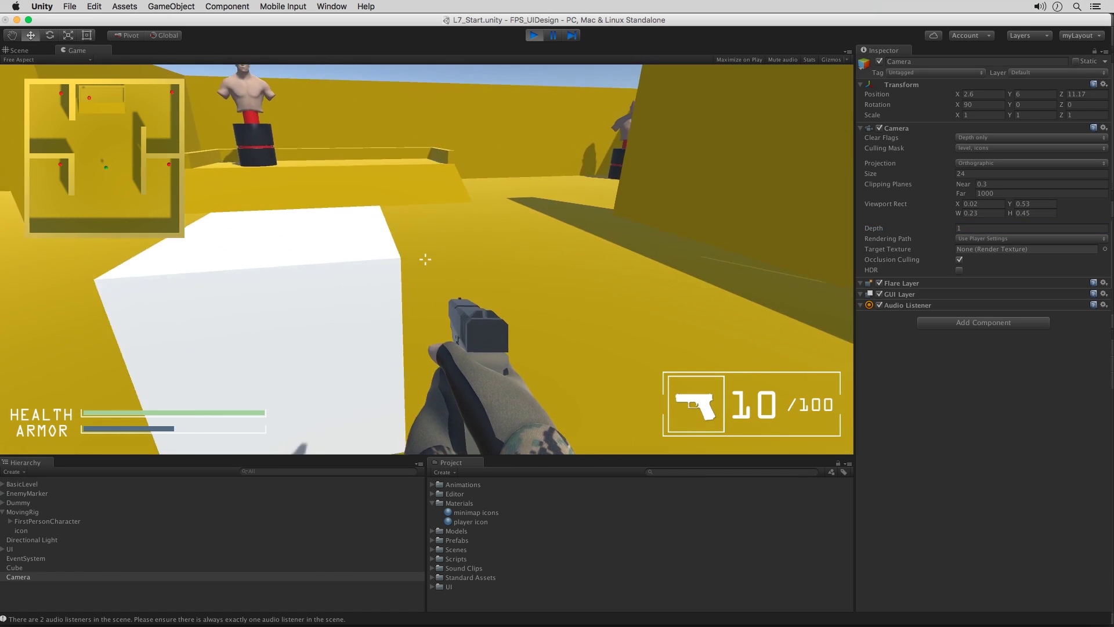
pyautogui.press('d')
pyautogui.press('w')
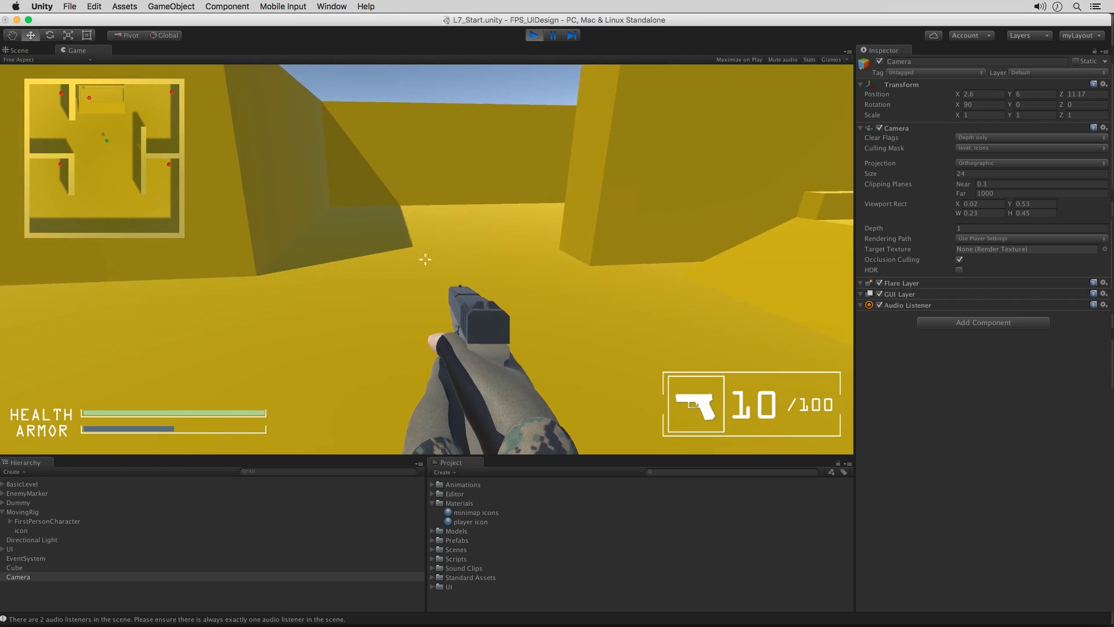
pyautogui.press('w')
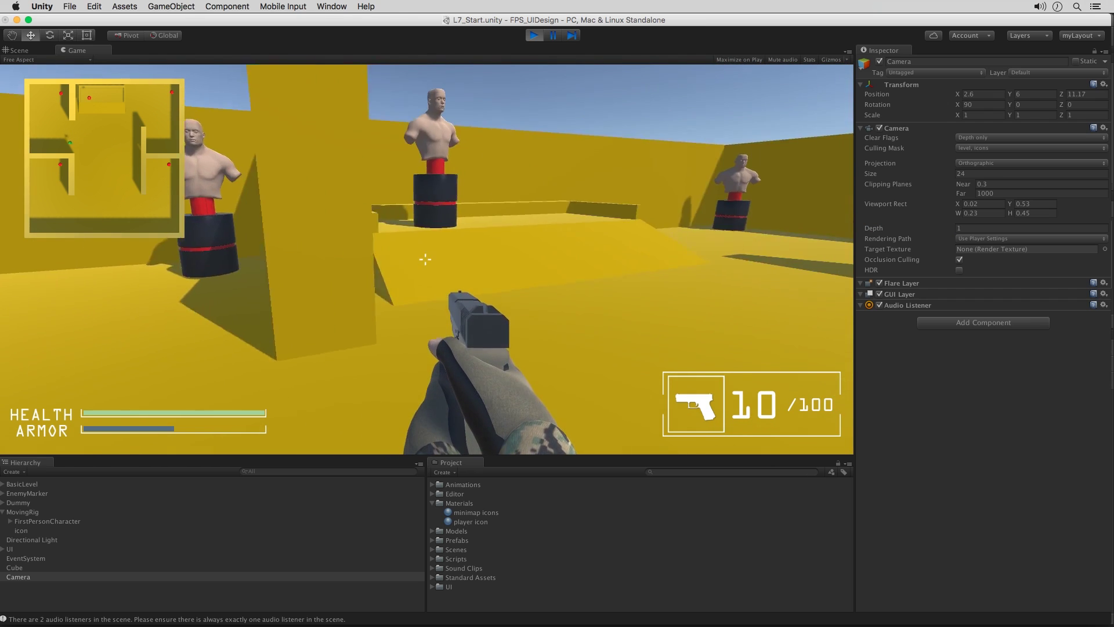
pyautogui.press('w')
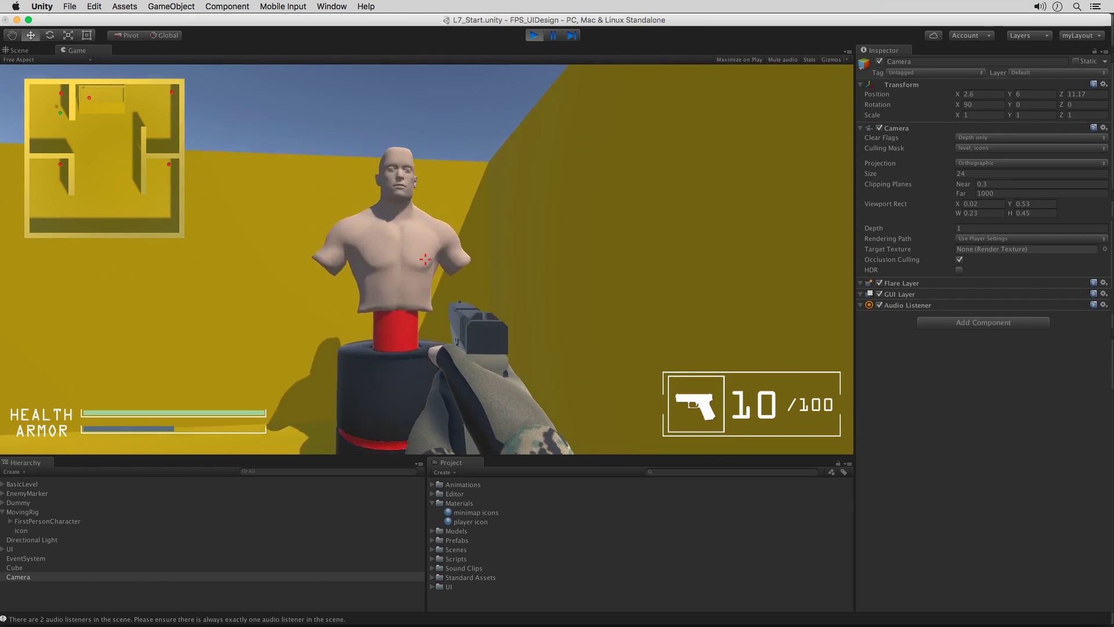
pyautogui.press('s')
pyautogui.press('w')
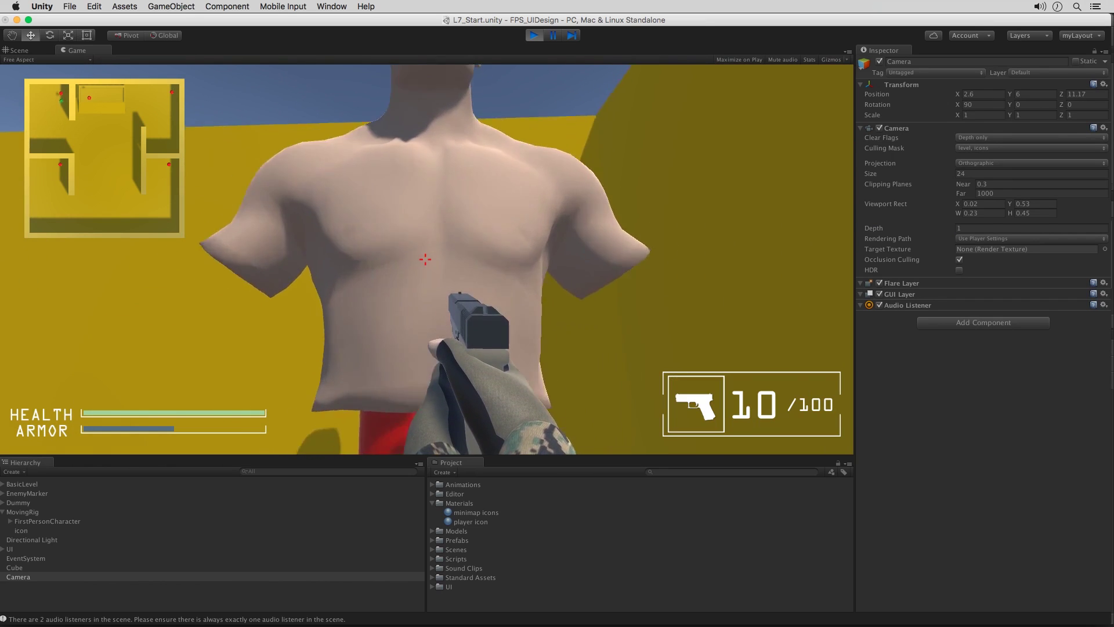
pyautogui.press('s')
pyautogui.press('w')
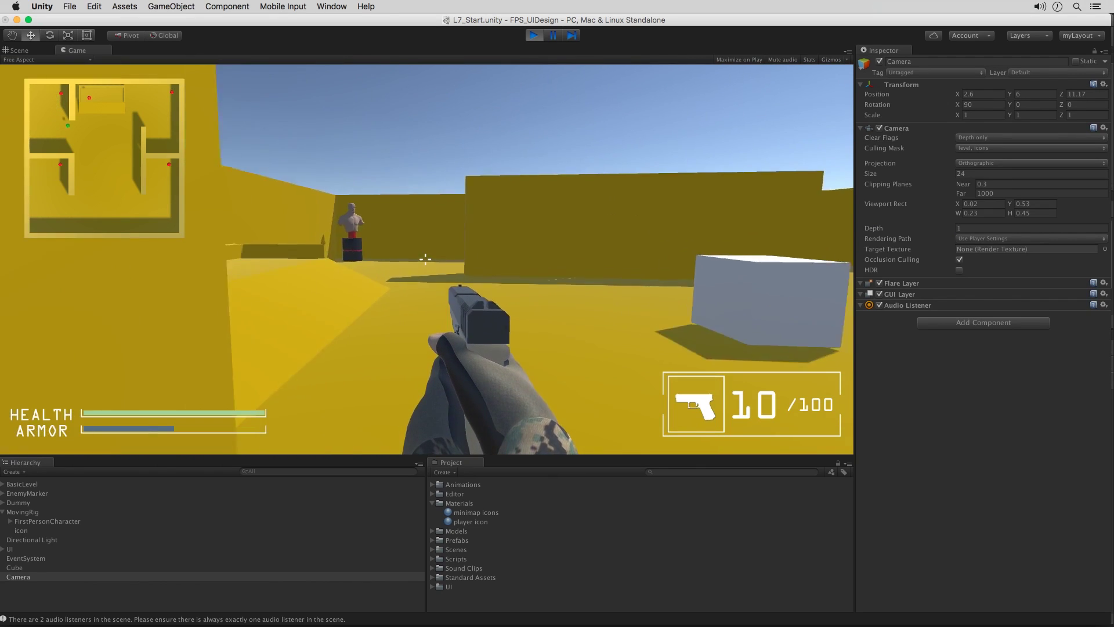
pyautogui.press('s')
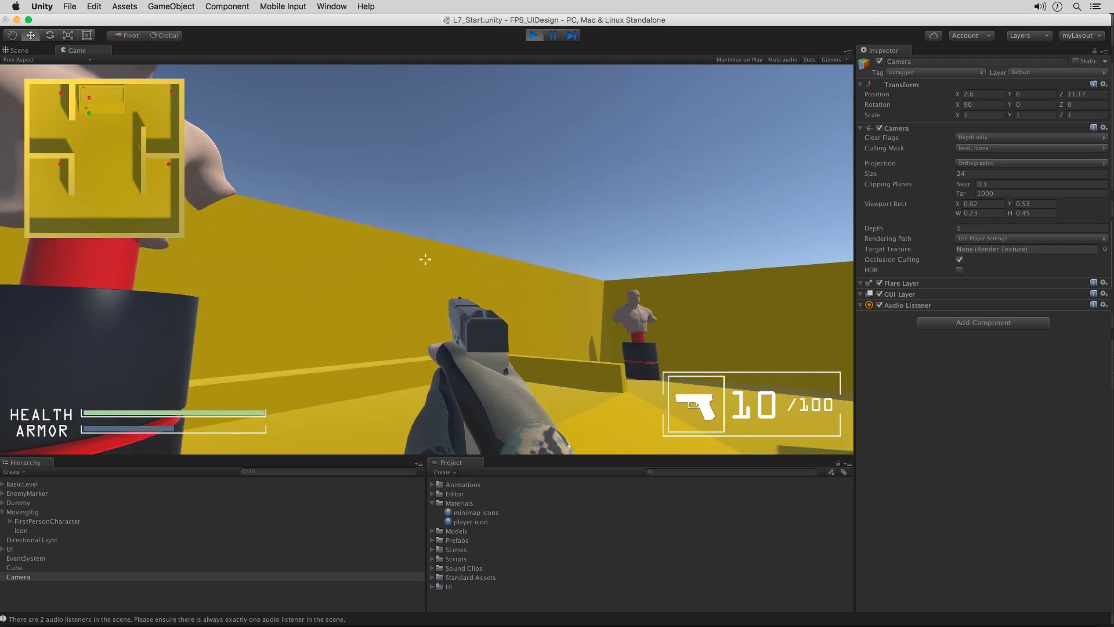
pyautogui.press('w')
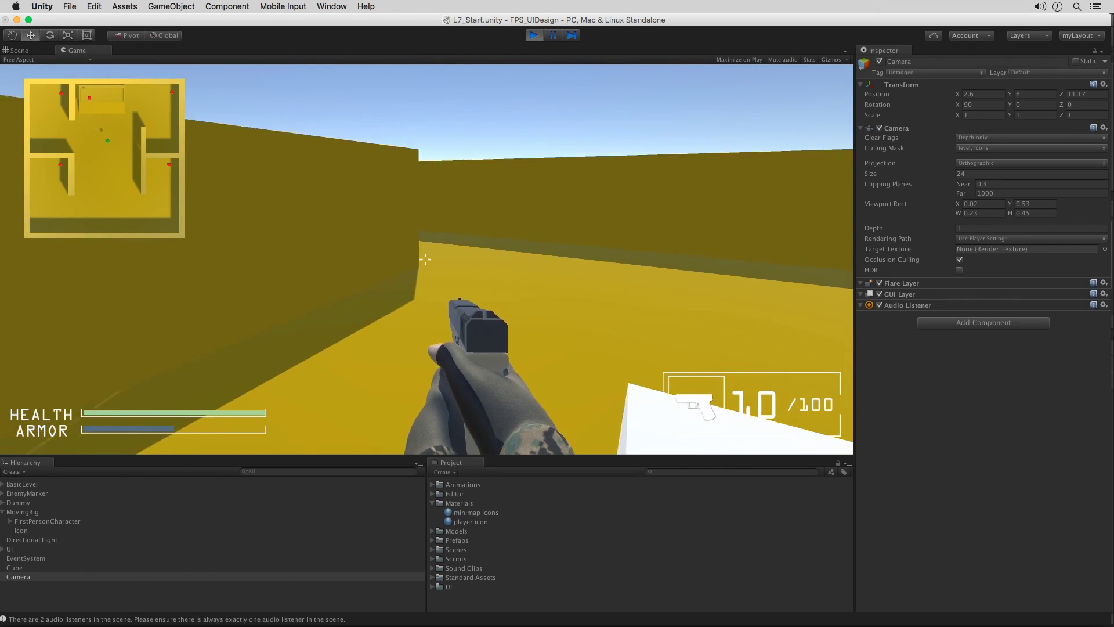
pyautogui.press('w')
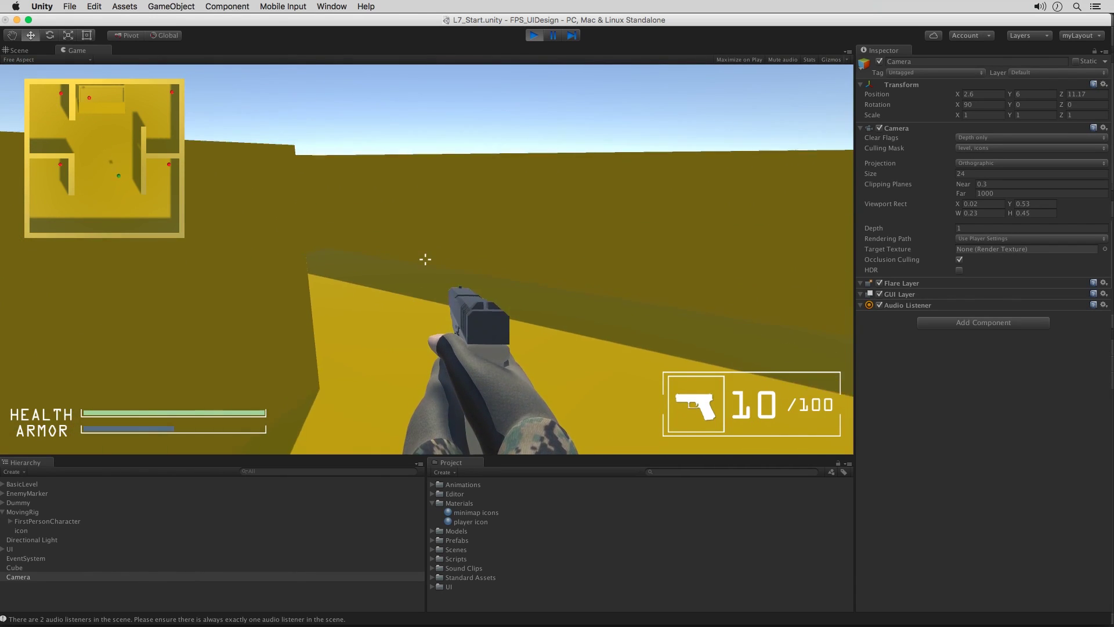
pyautogui.press('w')
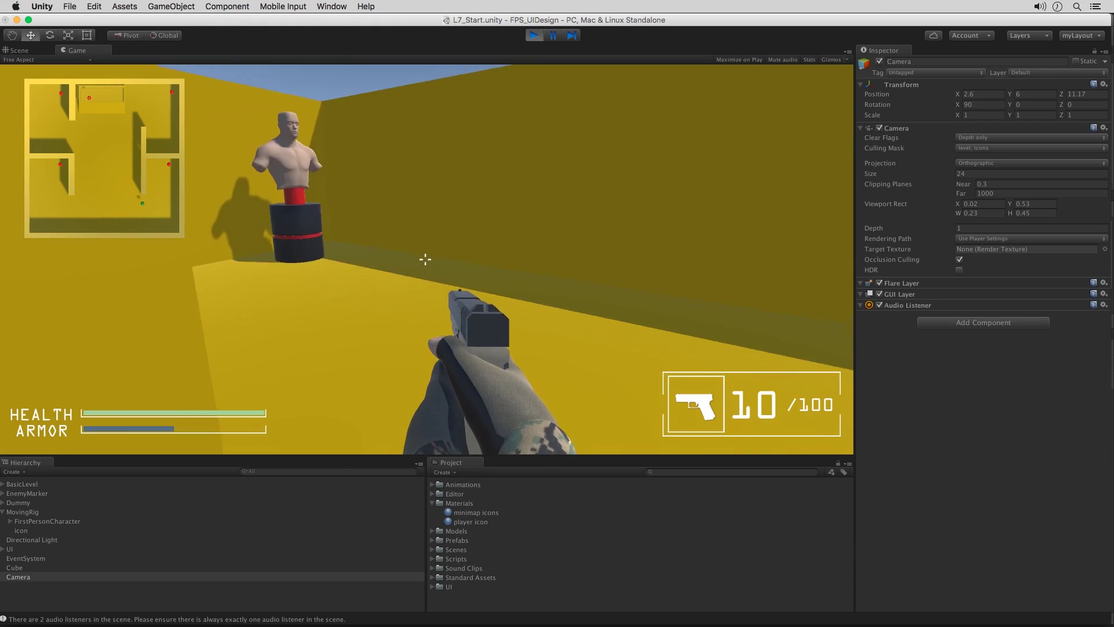